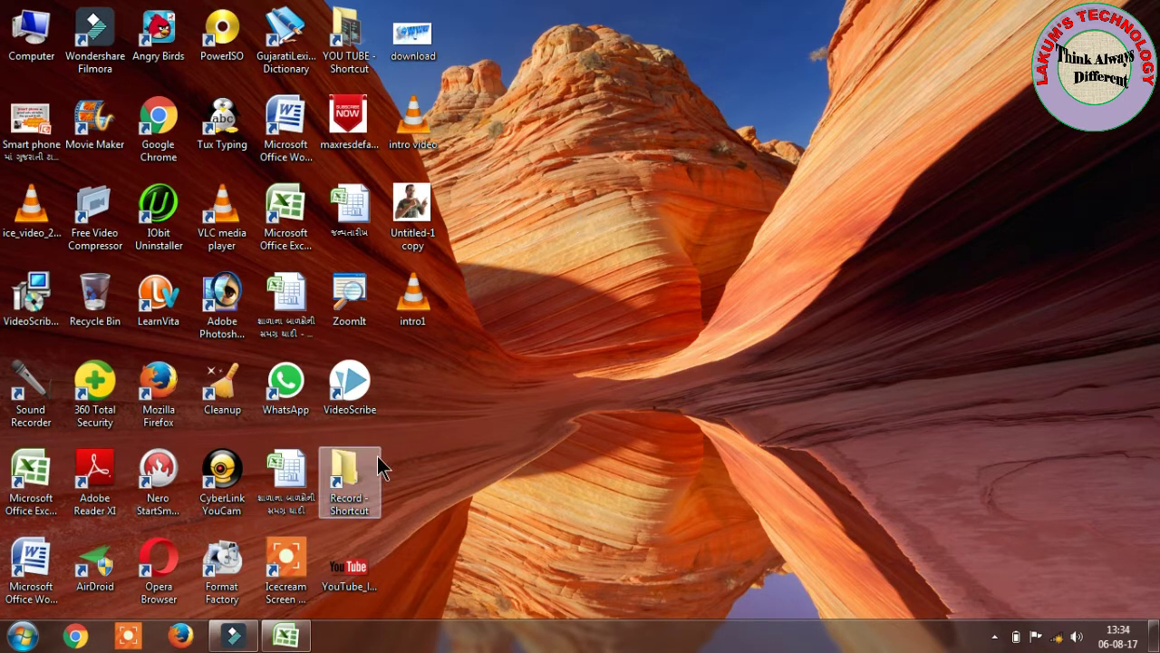
Switch to the Excel workbook and set the number in cell I2 of the bonafide certificate sheet to 10.
left_click(288, 637)
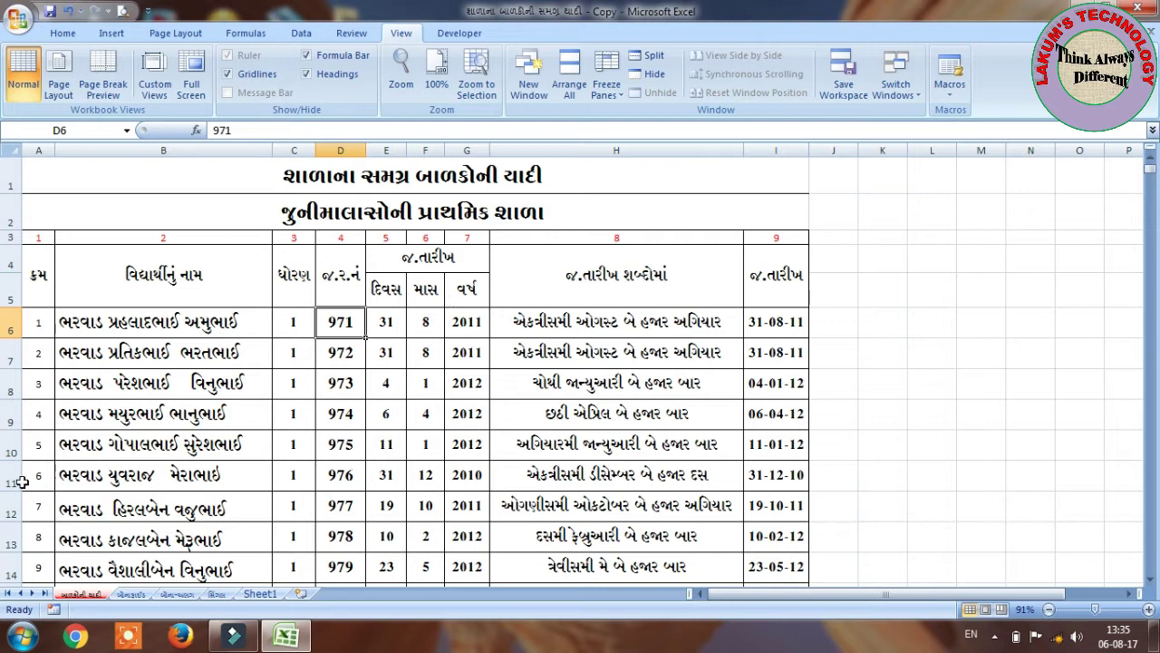
left_click(217, 594)
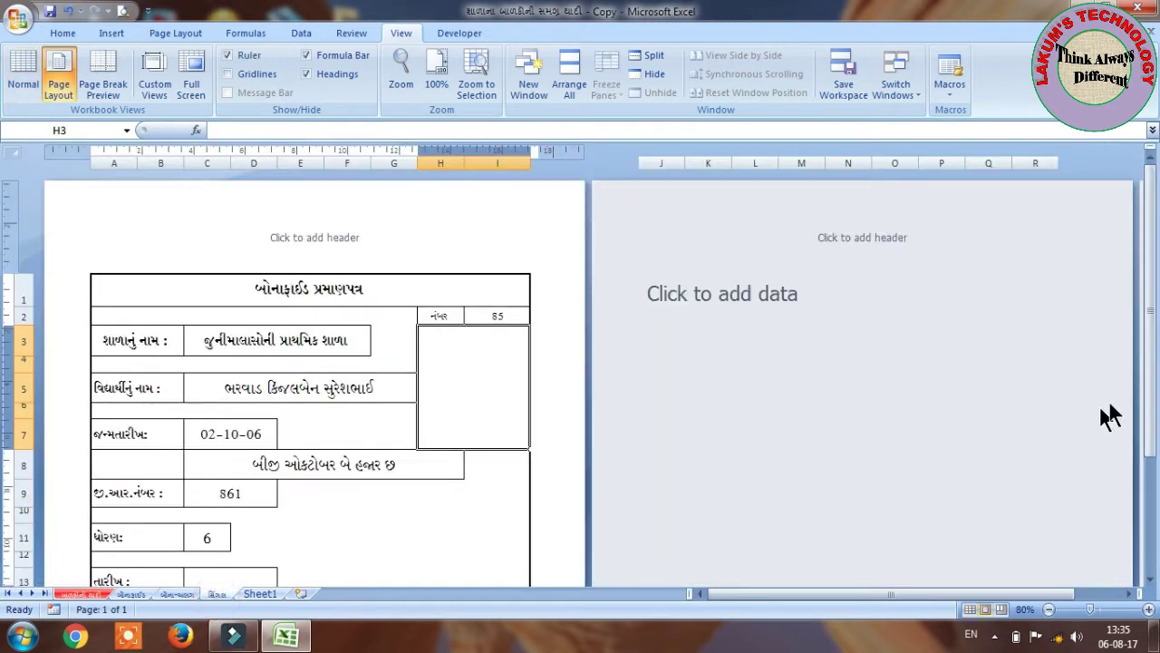
left_click_drag(1155, 451, 1156, 456)
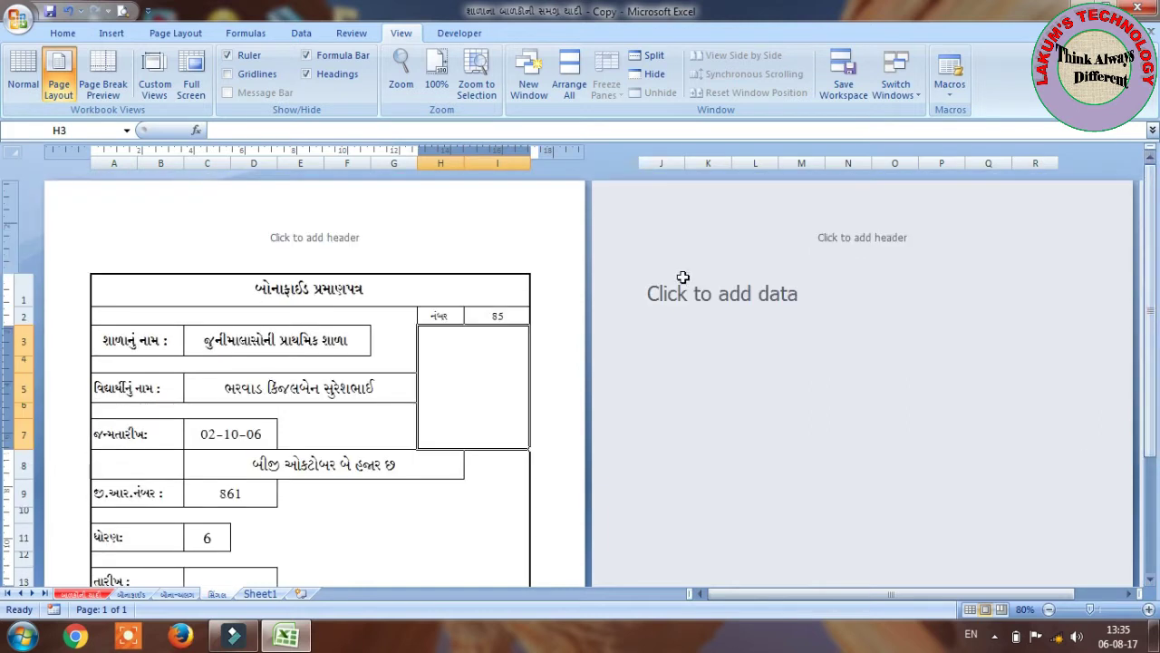
left_click(489, 315)
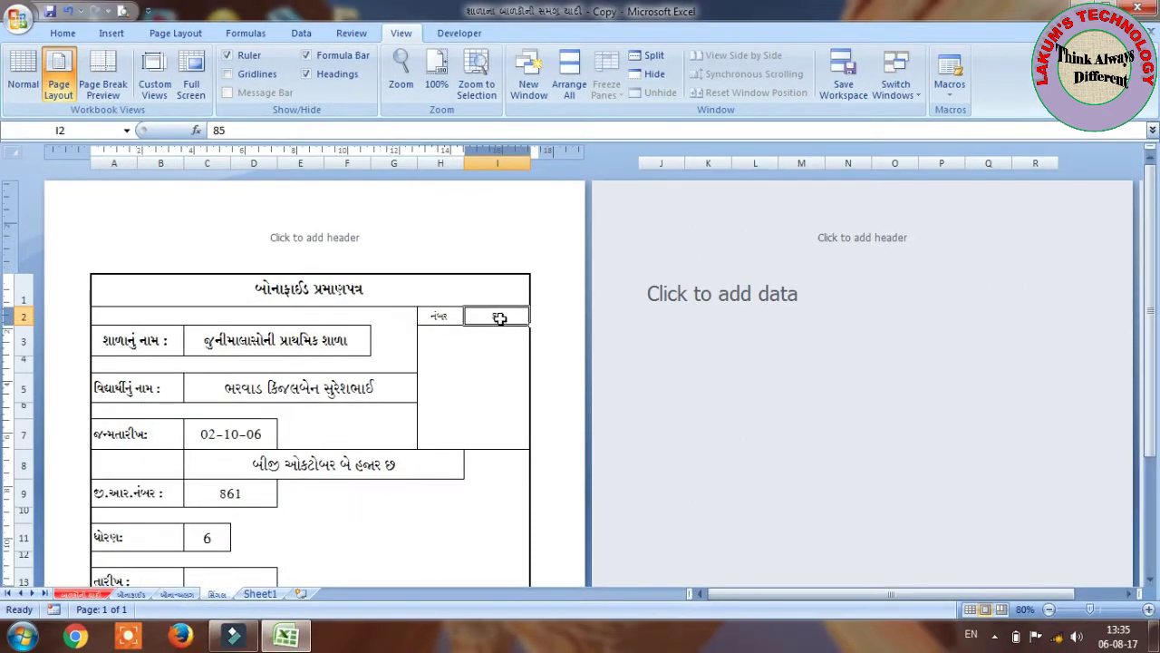
left_click(511, 322)
type("10")
key("Return")
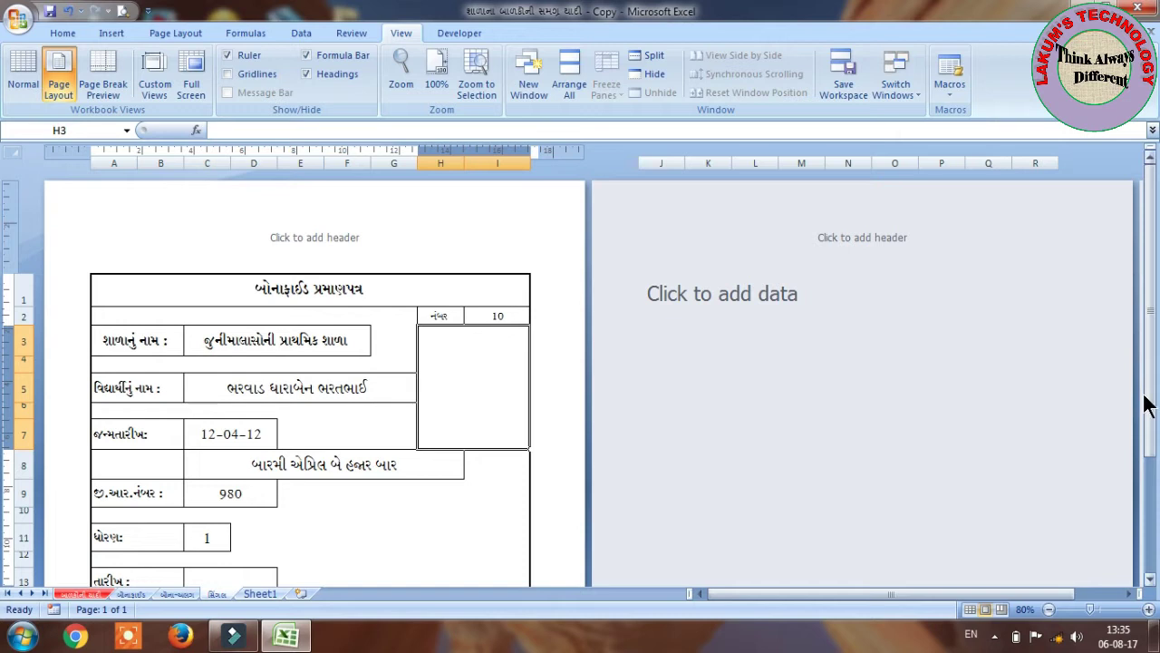
left_click_drag(1149, 409, 1151, 412)
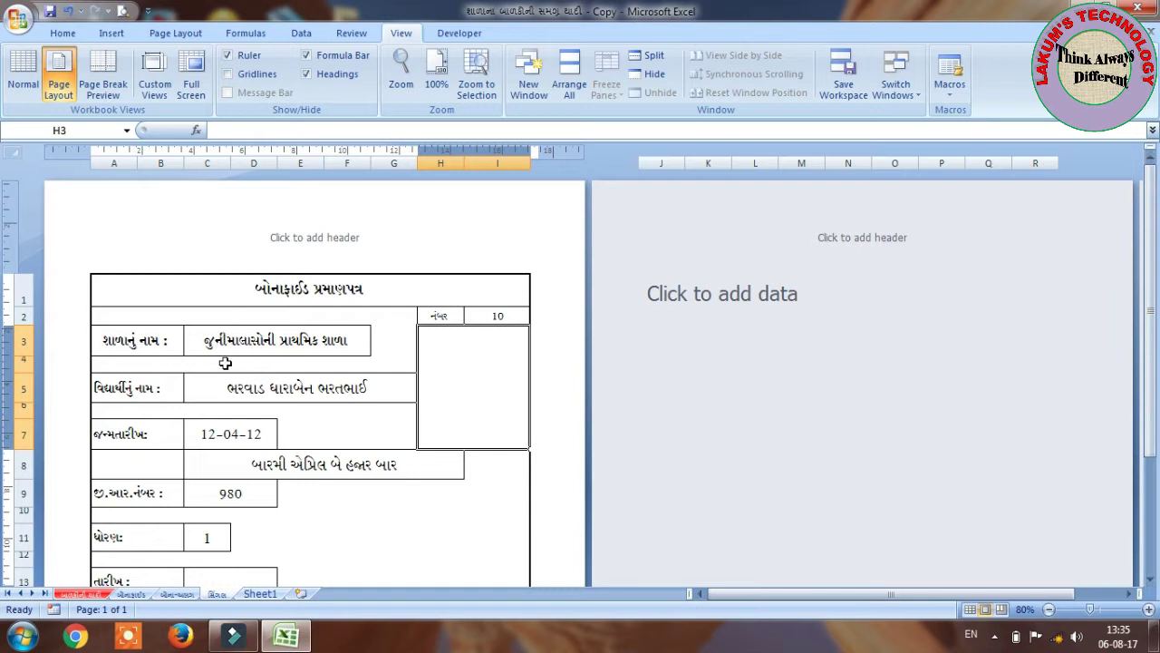
Clear the student name, birth date and birth date in words from cells C5, C7 and C8 of the certificate.
left_click(231, 392)
key("Delete")
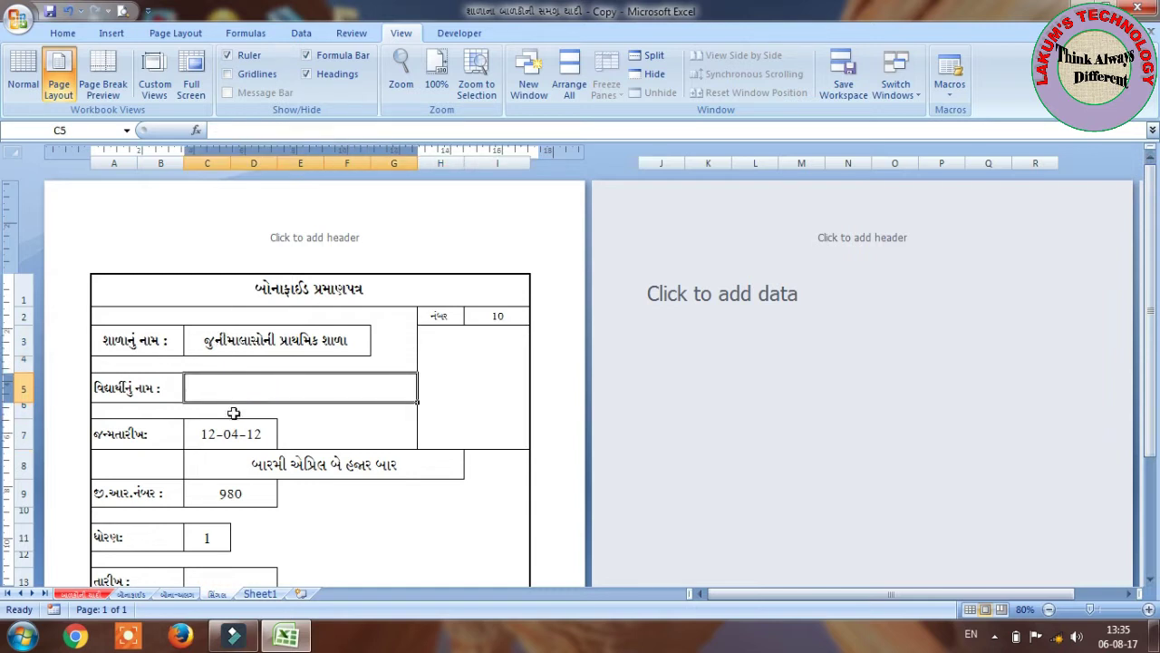
left_click(234, 433)
key("Delete")
left_click(254, 467)
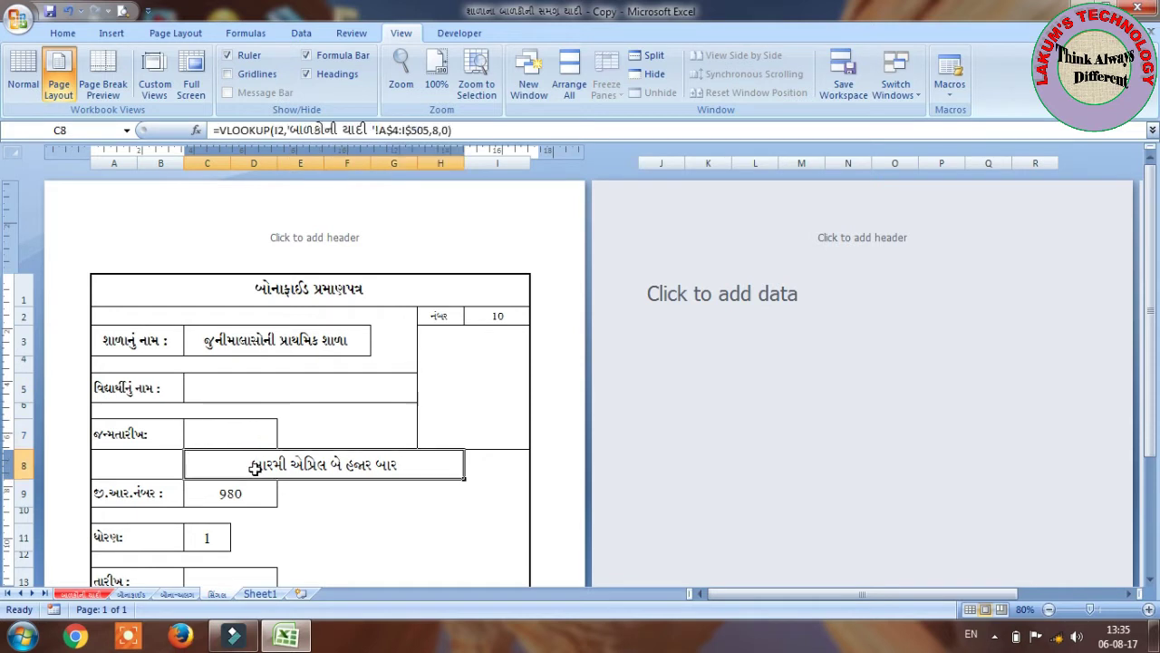
key("Delete")
Clear the G.R. number in cell C9 and the standard in cell C11 of the certificate.
left_click(238, 502)
key("Delete")
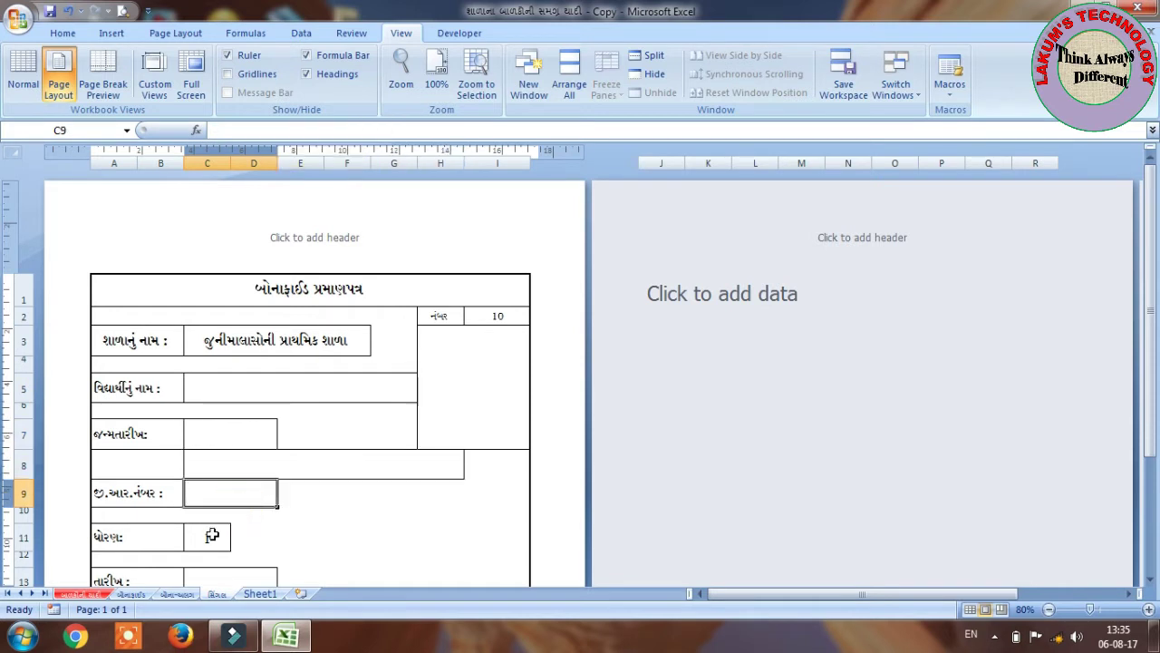
left_click(212, 538)
key("Left")
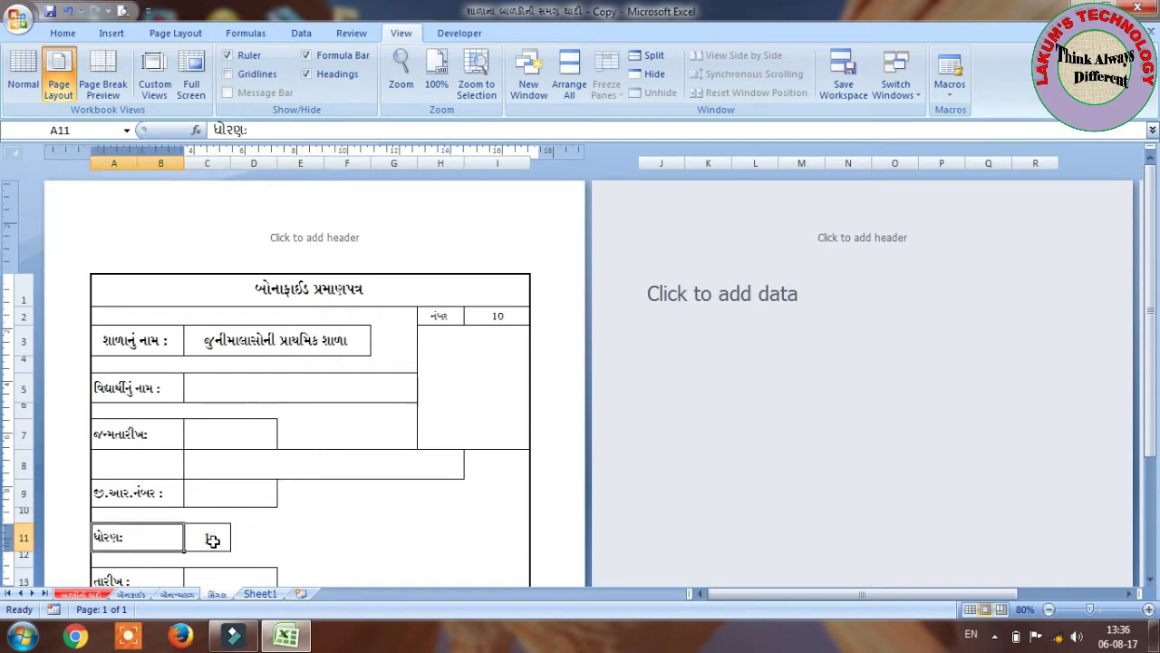
left_click(203, 537)
key("Delete")
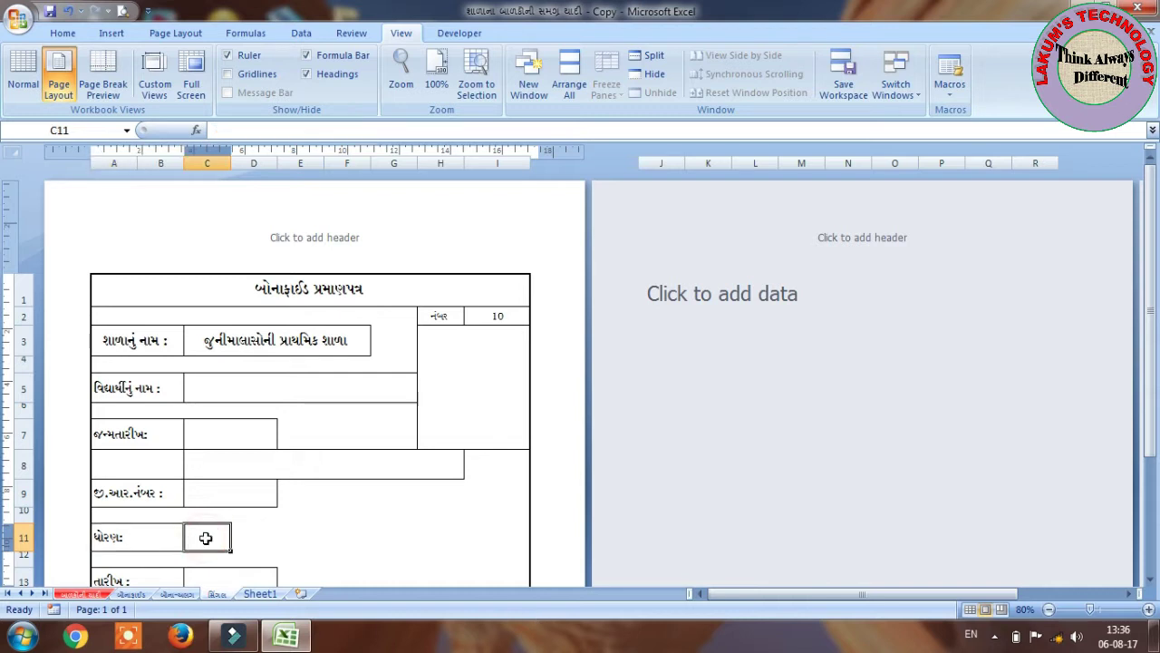
left_click_drag(1153, 424, 1152, 408)
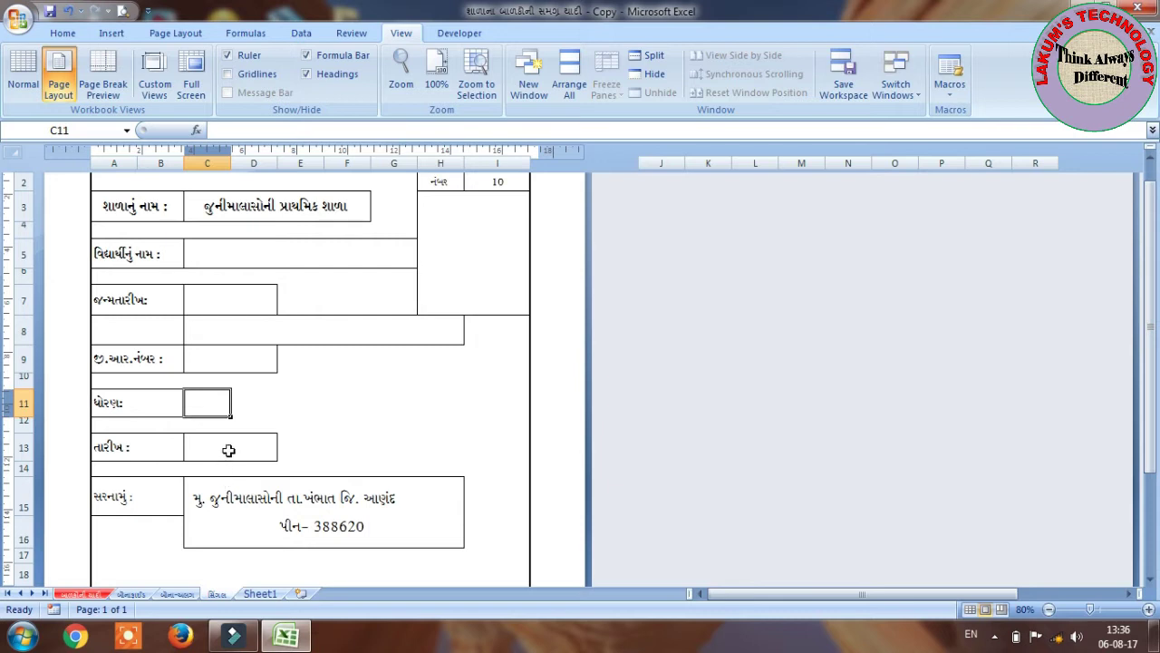
left_click_drag(1148, 449, 1147, 441)
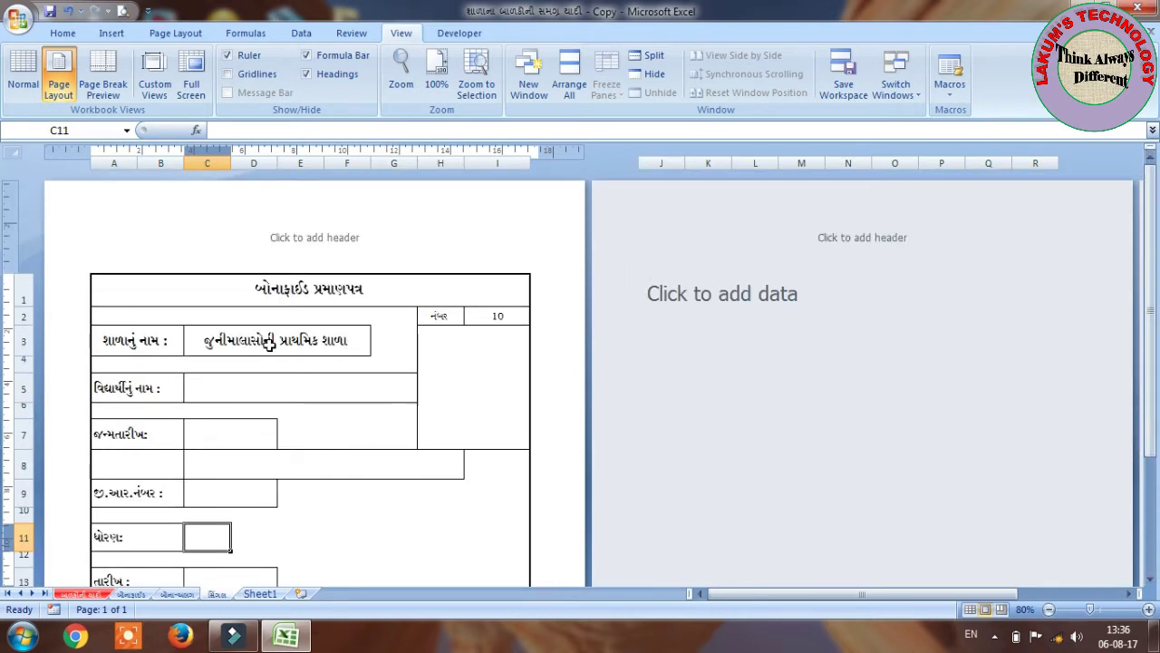
Insert a VLOOKUP function in the student name cell C5 with I2 as the lookup value.
left_click(262, 390)
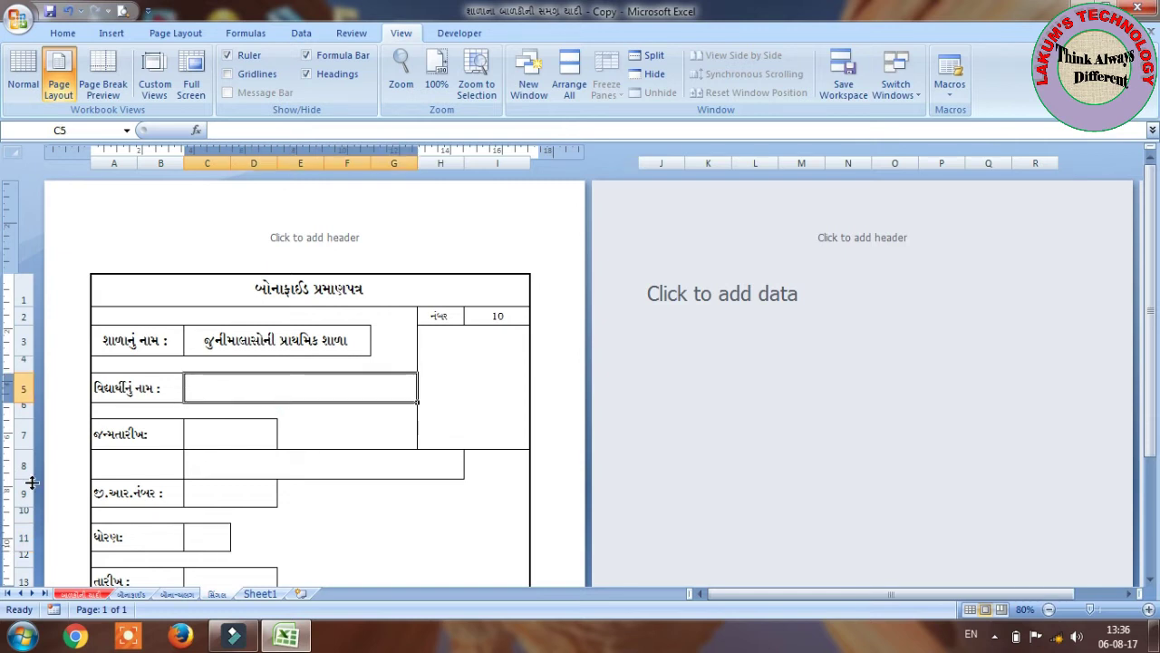
left_click(72, 593)
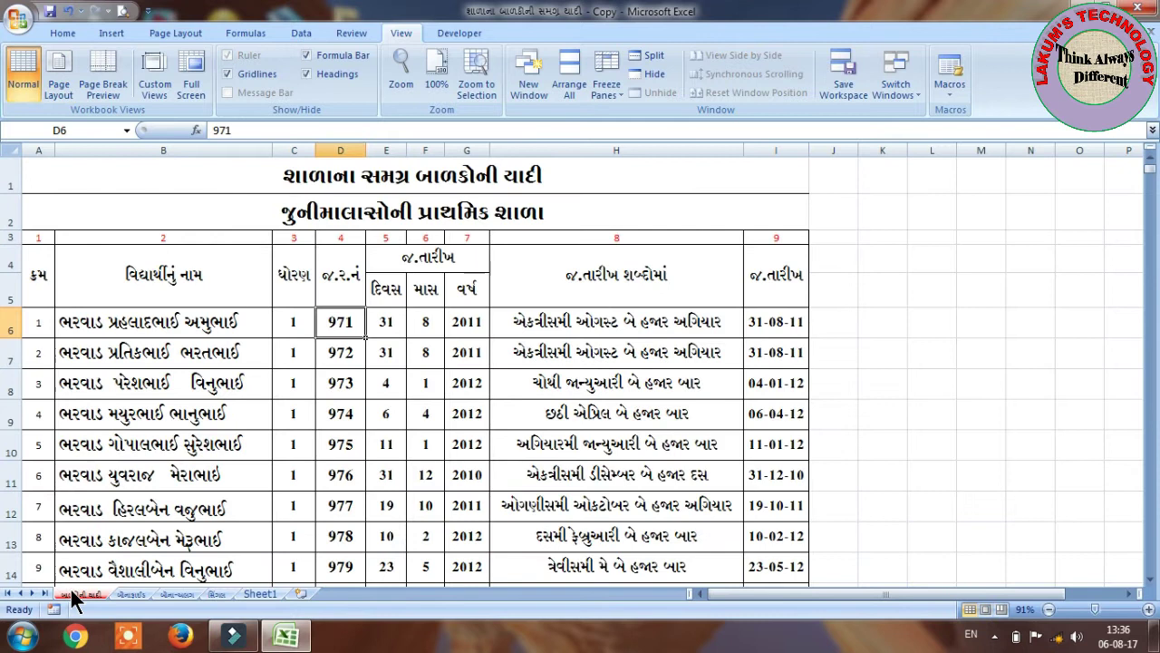
left_click(217, 595)
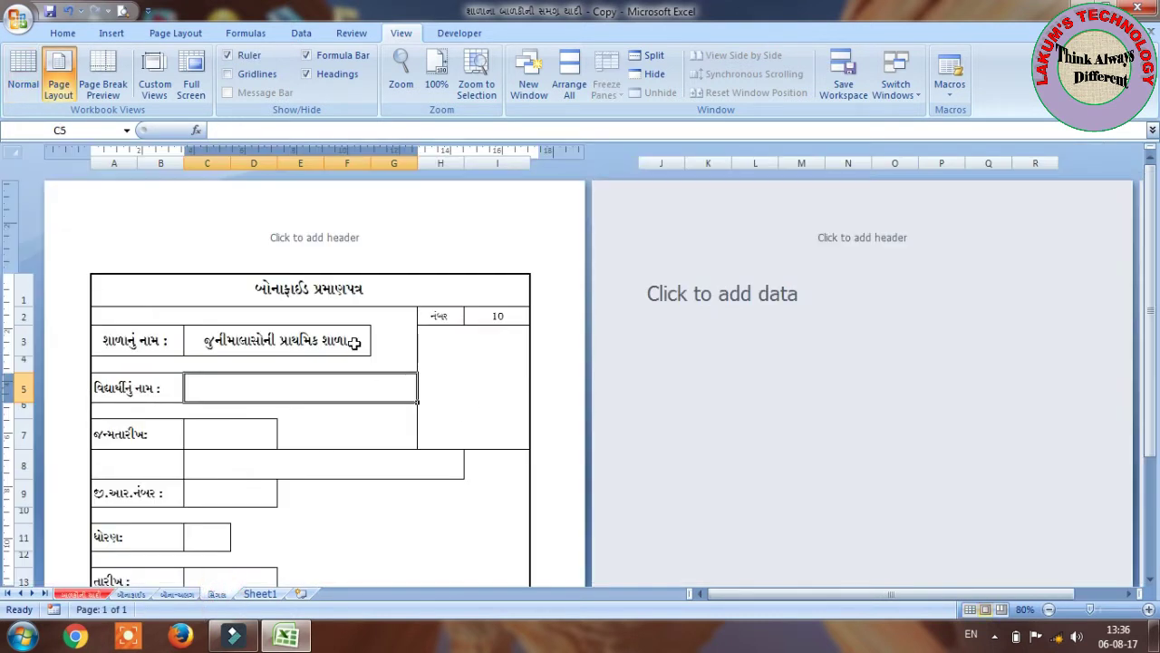
left_click(196, 132)
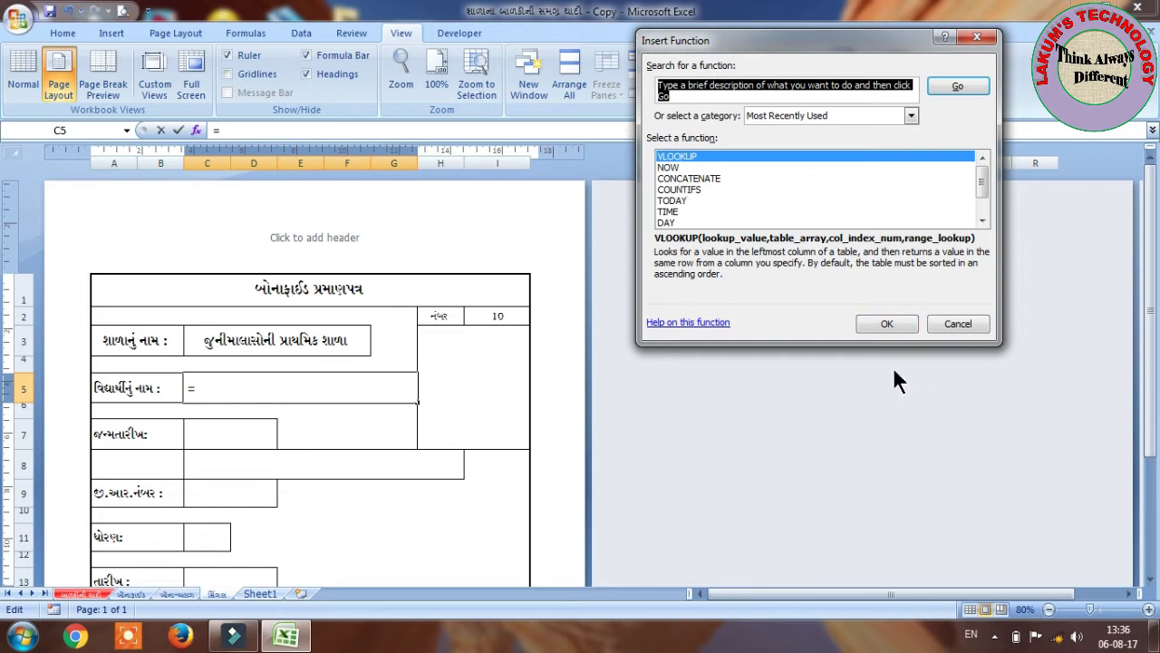
left_click(879, 326)
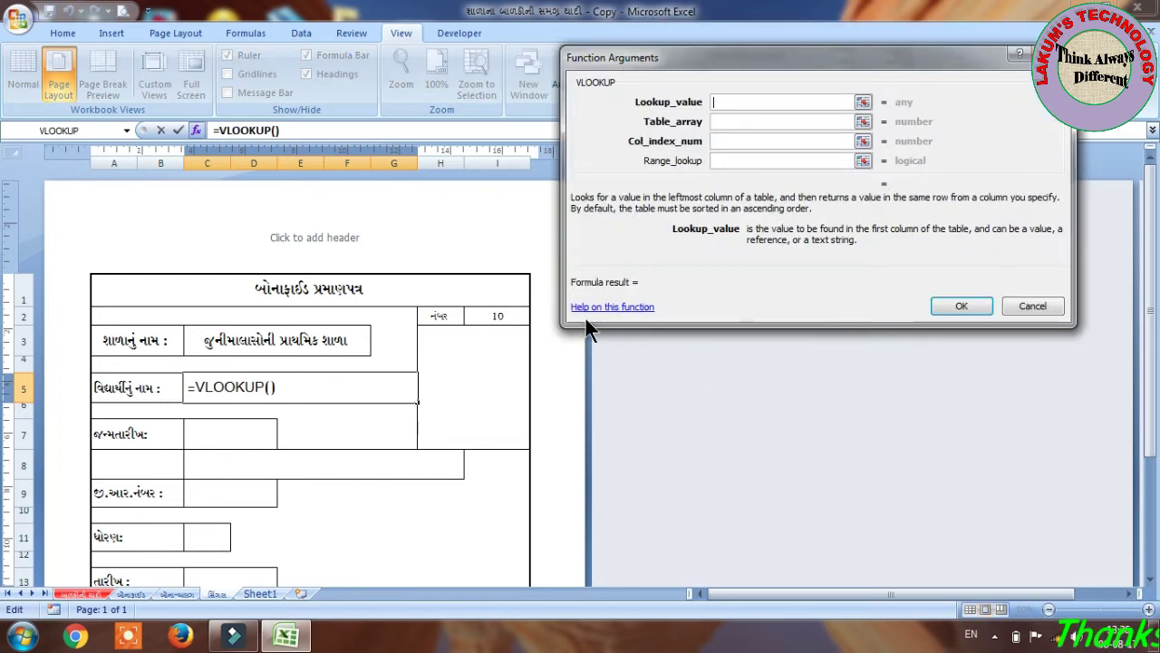
left_click(490, 319)
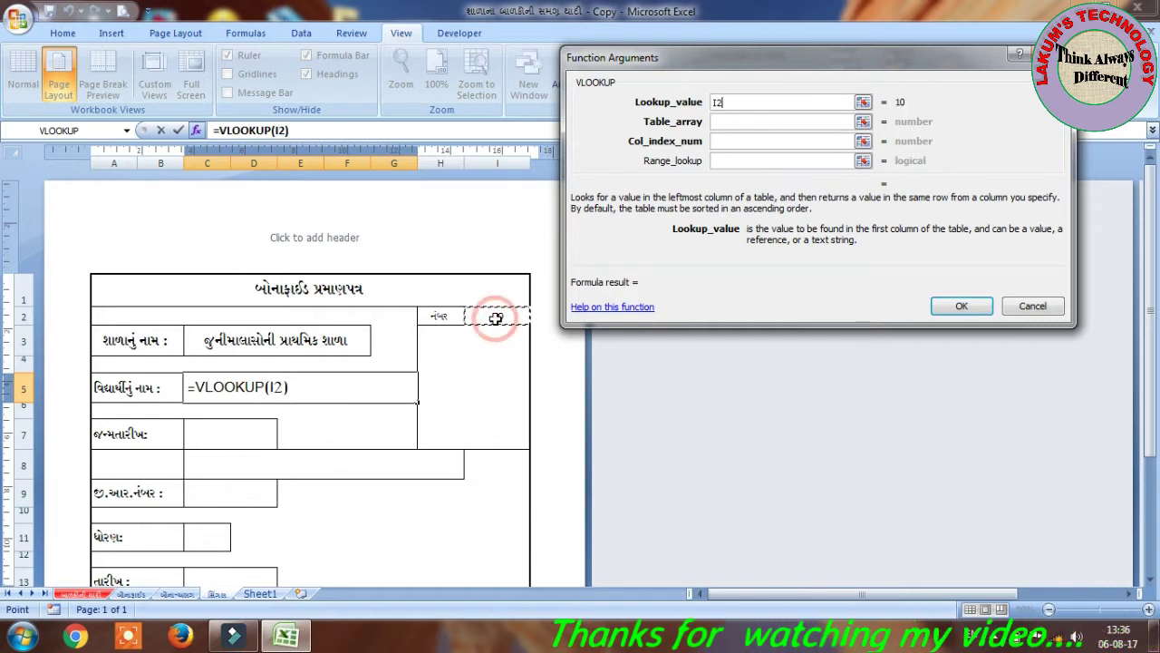
Complete the student name lookup with table array A3:I505 from the 'બાળકોની યાદી' sheet and column index 2.
left_click(862, 121)
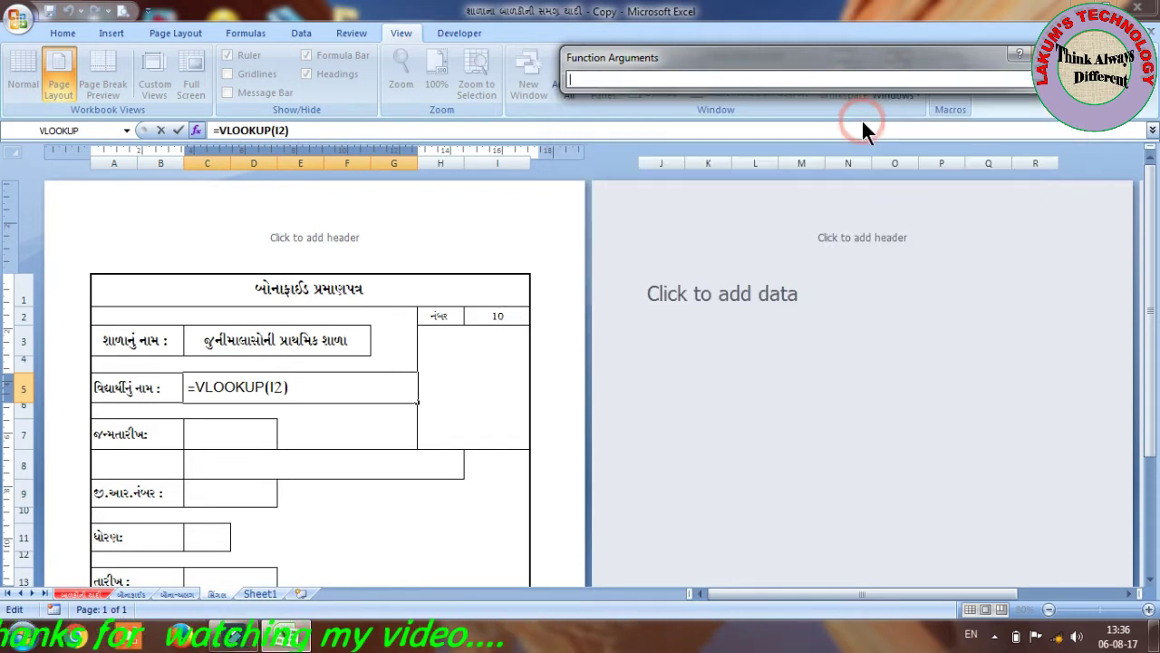
left_click(91, 594)
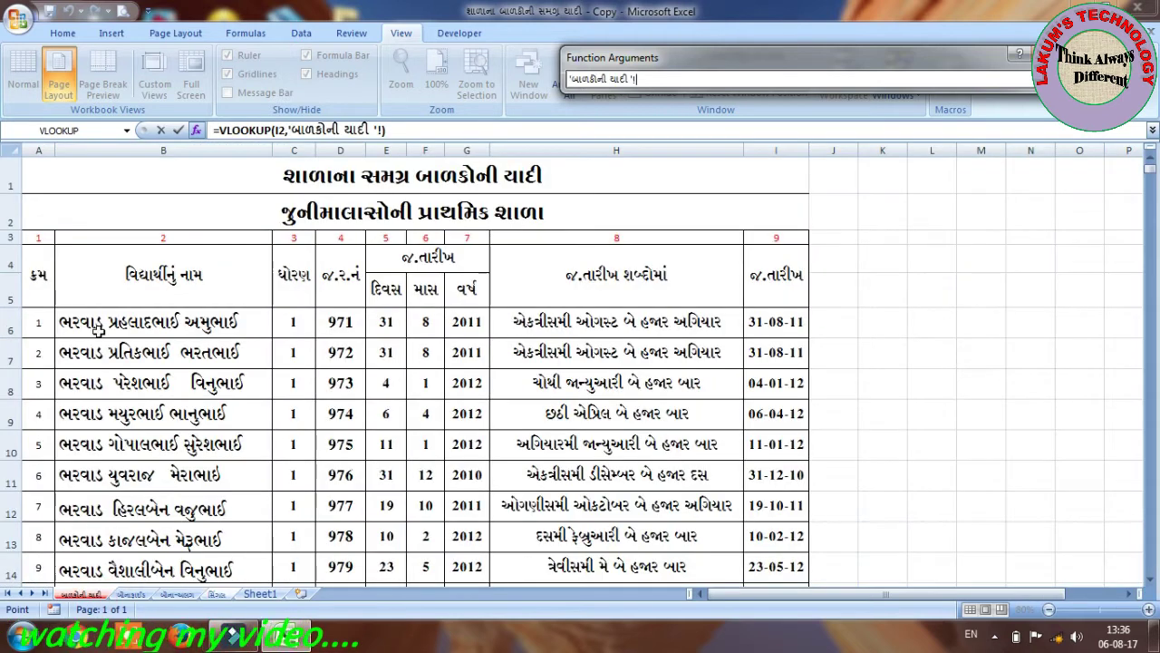
left_click(34, 238)
left_click_drag(34, 238, 760, 383)
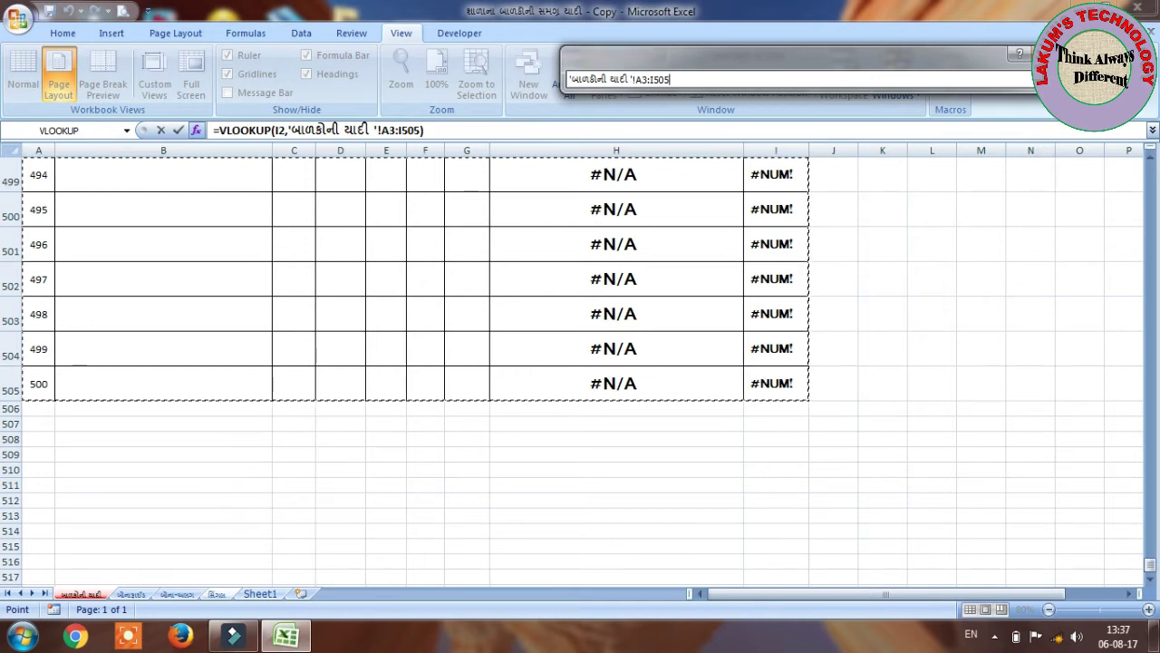
left_click(1057, 79)
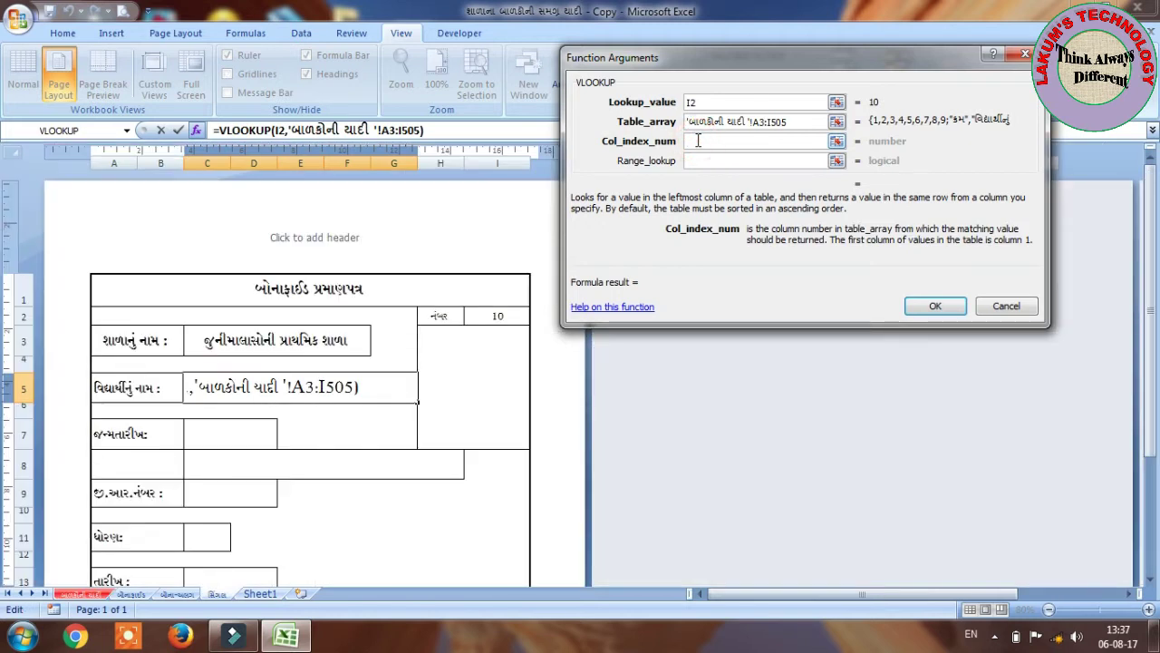
type("2")
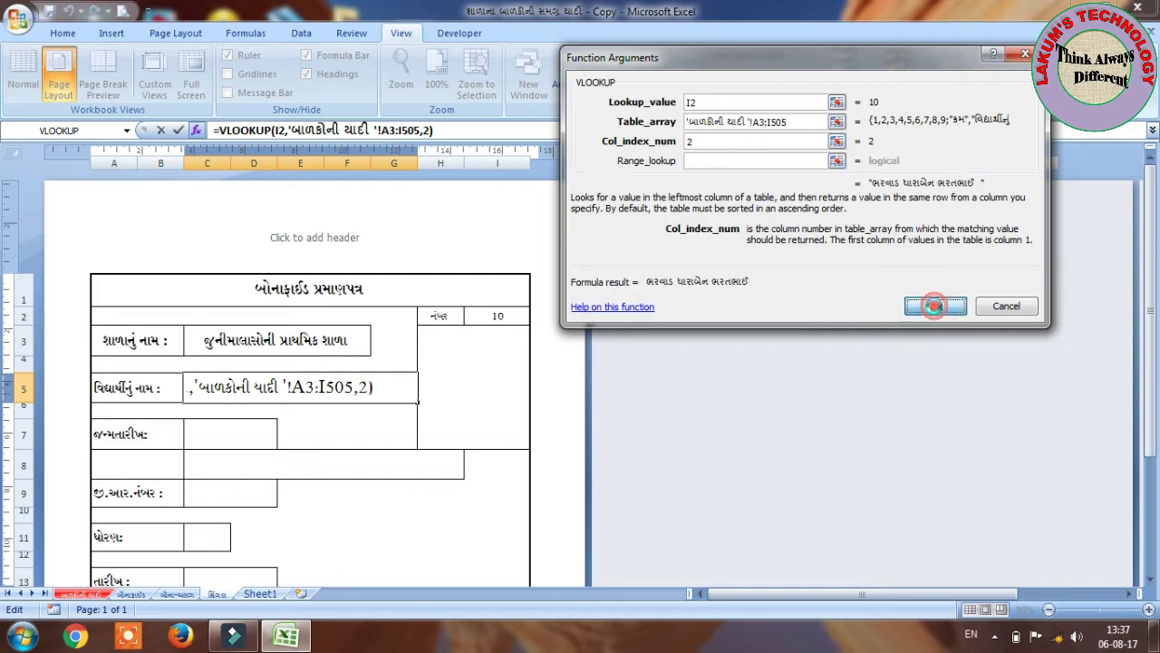
left_click(934, 306)
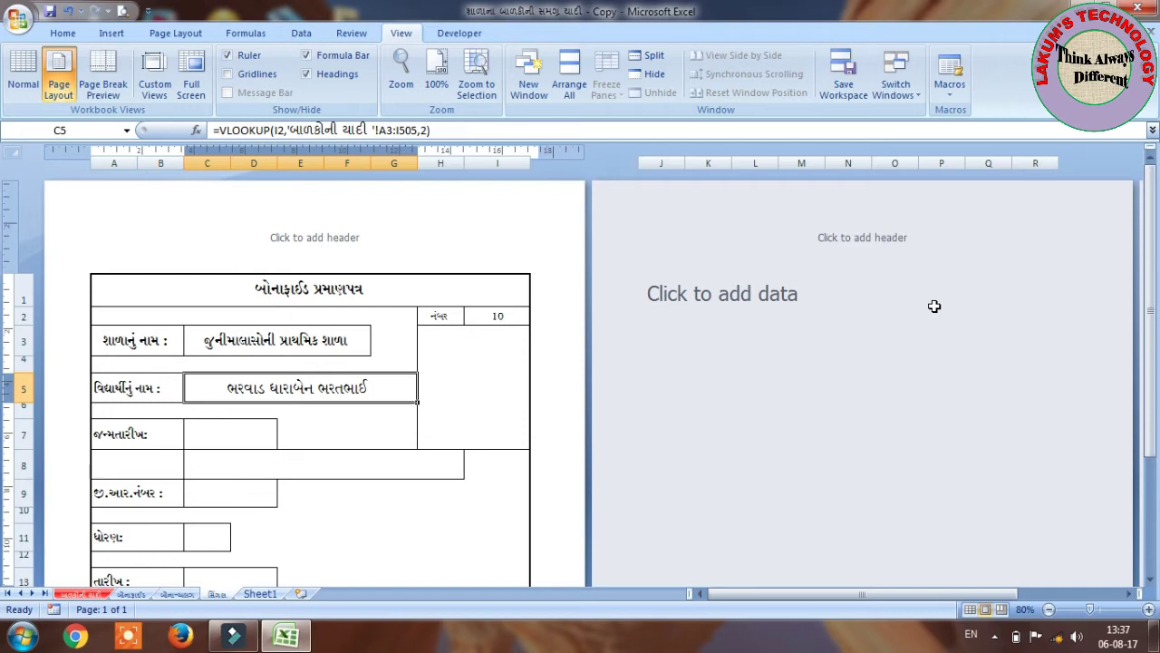
Insert a VLOOKUP function in the birth date cell C7 with I2 as the lookup value.
left_click(212, 436)
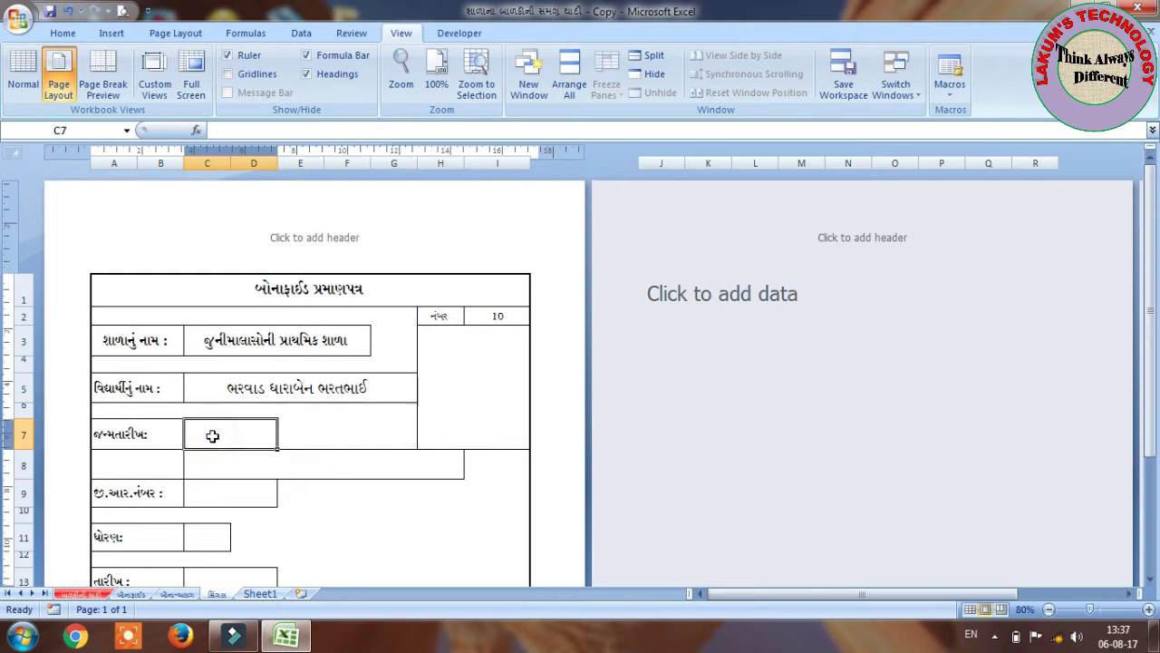
left_click(196, 132)
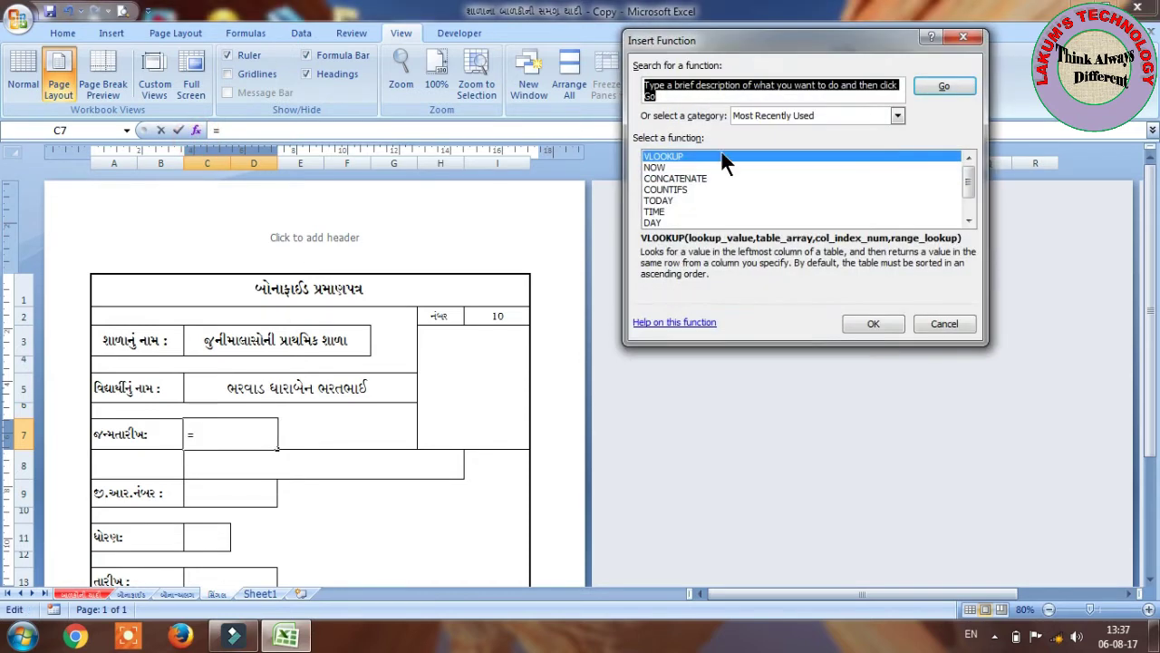
left_click(854, 322)
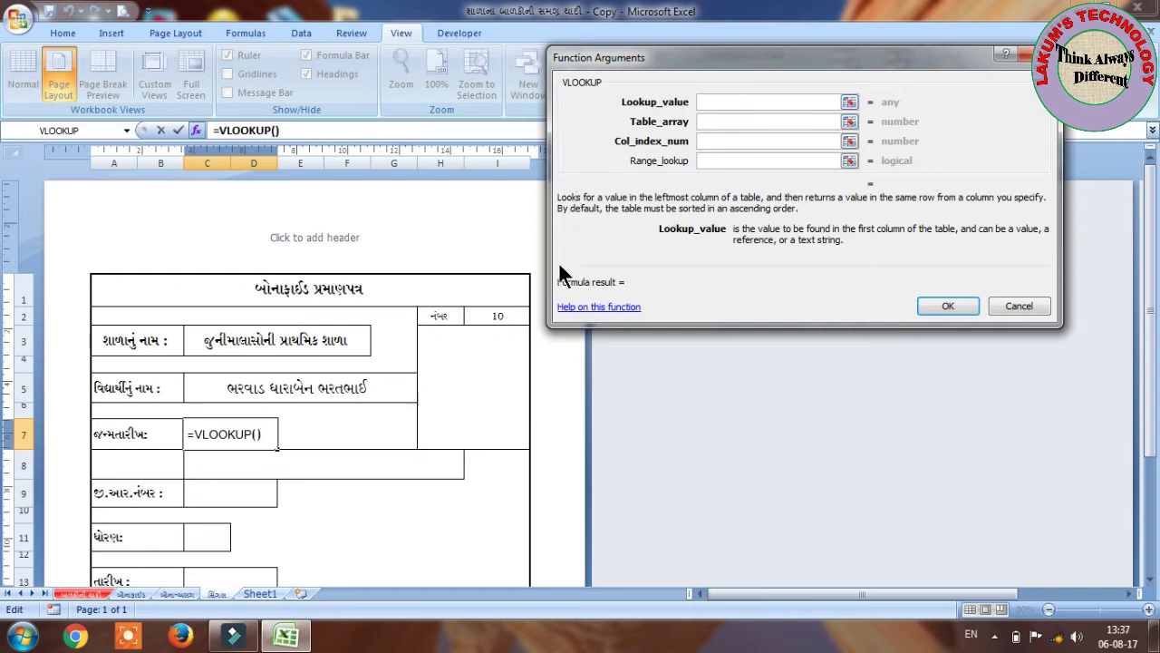
left_click(494, 315)
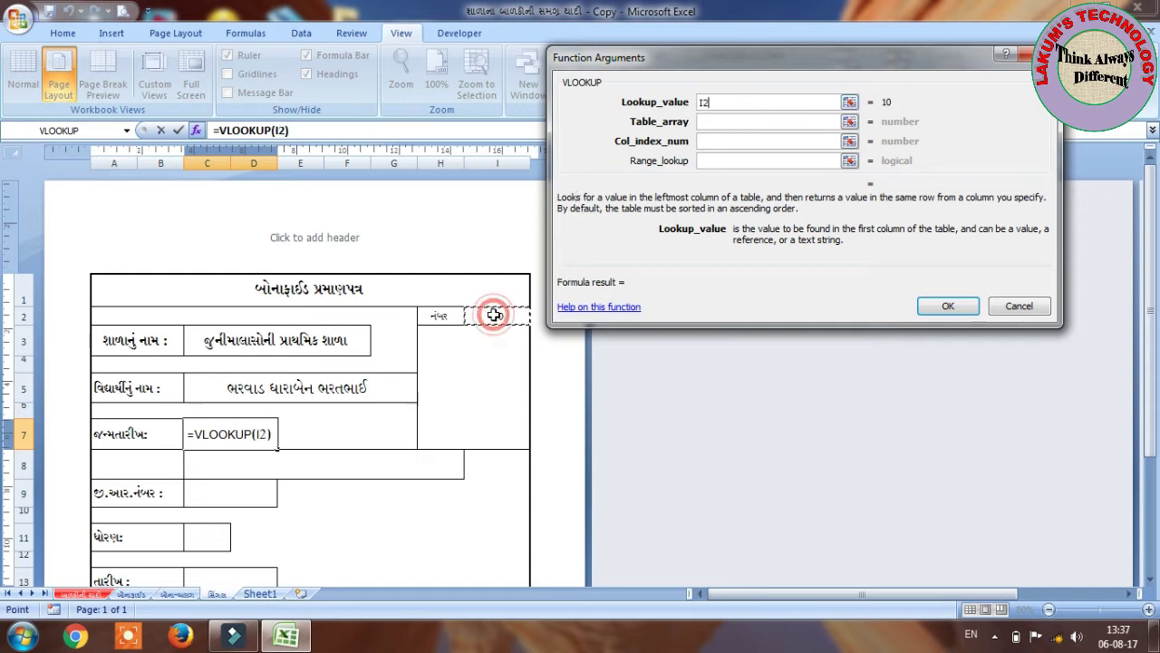
Set the birth date lookup's table array to A3:I505 on the 'બાળકોની યાદી' sheet.
left_click(712, 121)
left_click(849, 120)
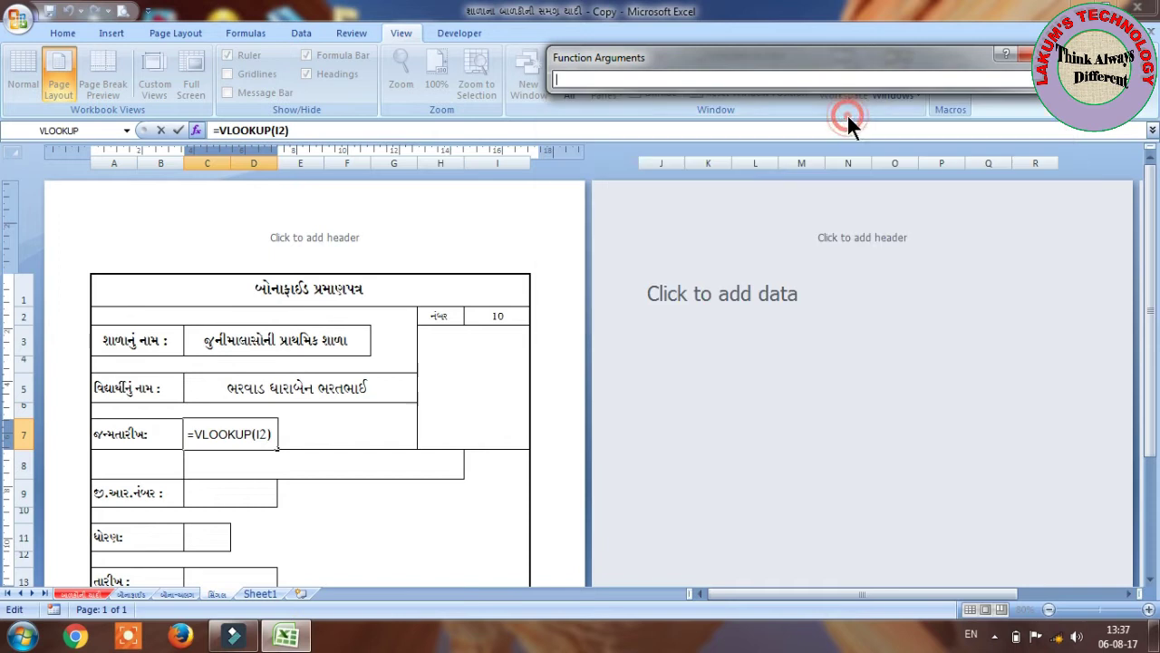
left_click(96, 592)
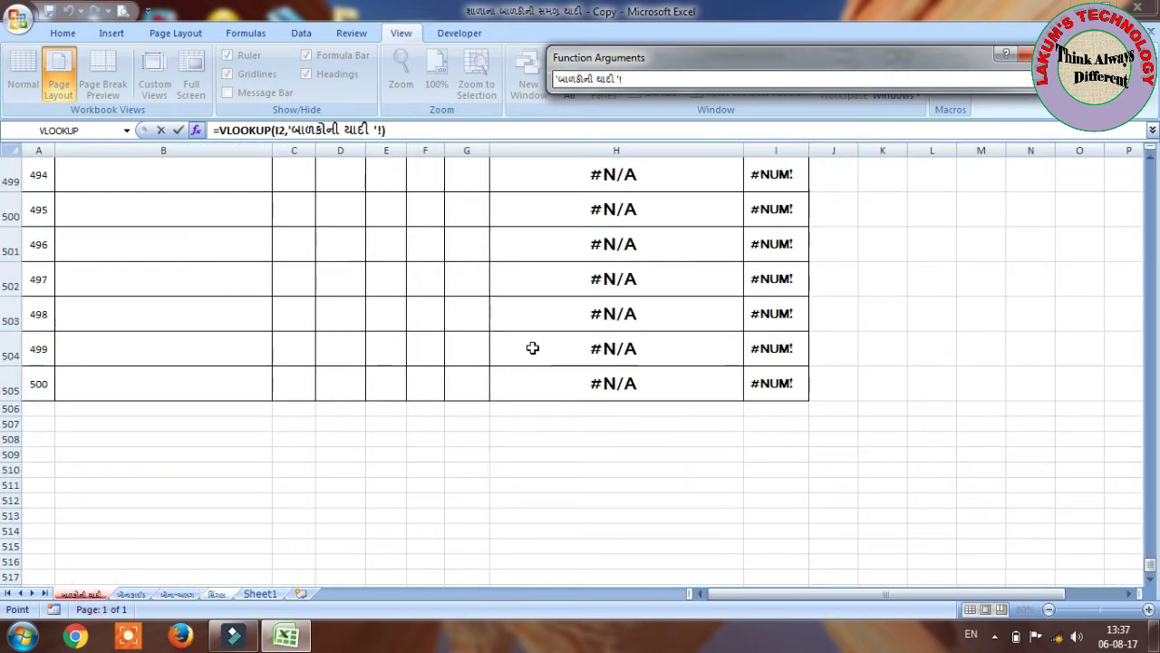
left_click_drag(1150, 570, 1149, 185)
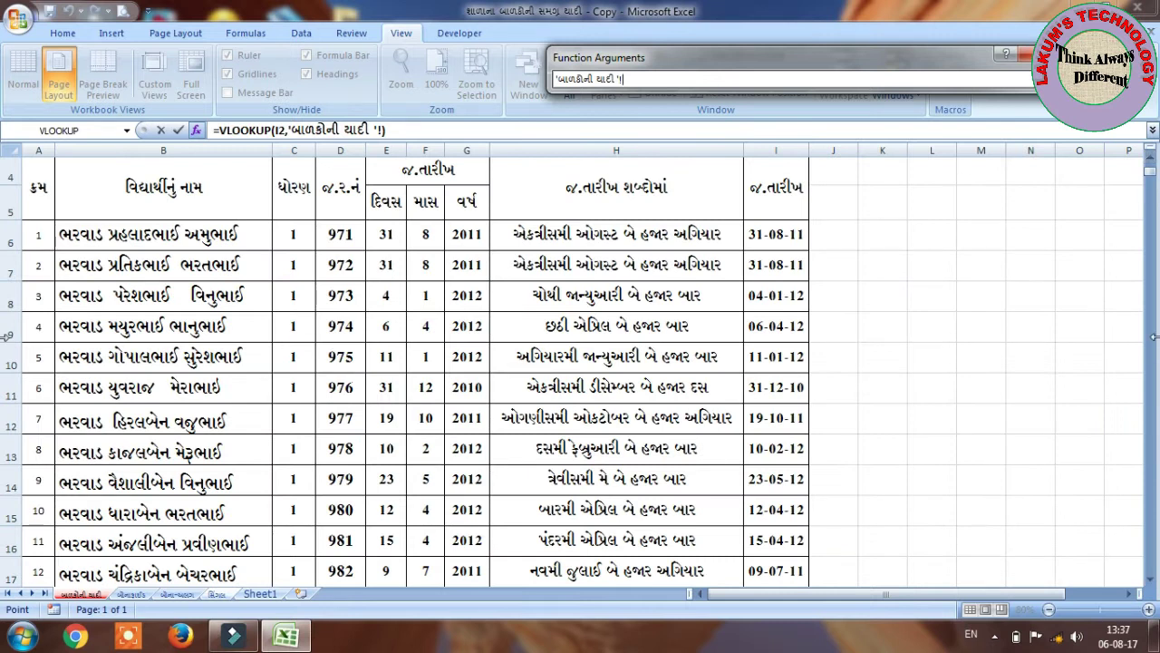
scroll(642, 212, "up", 1)
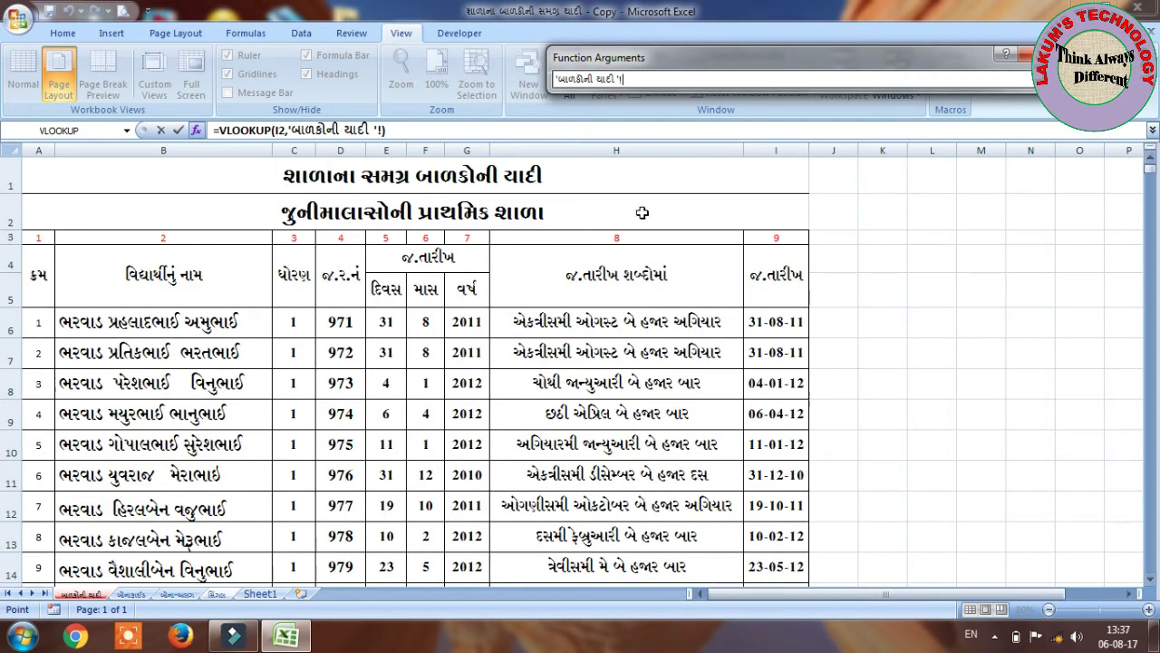
left_click_drag(31, 240, 793, 540)
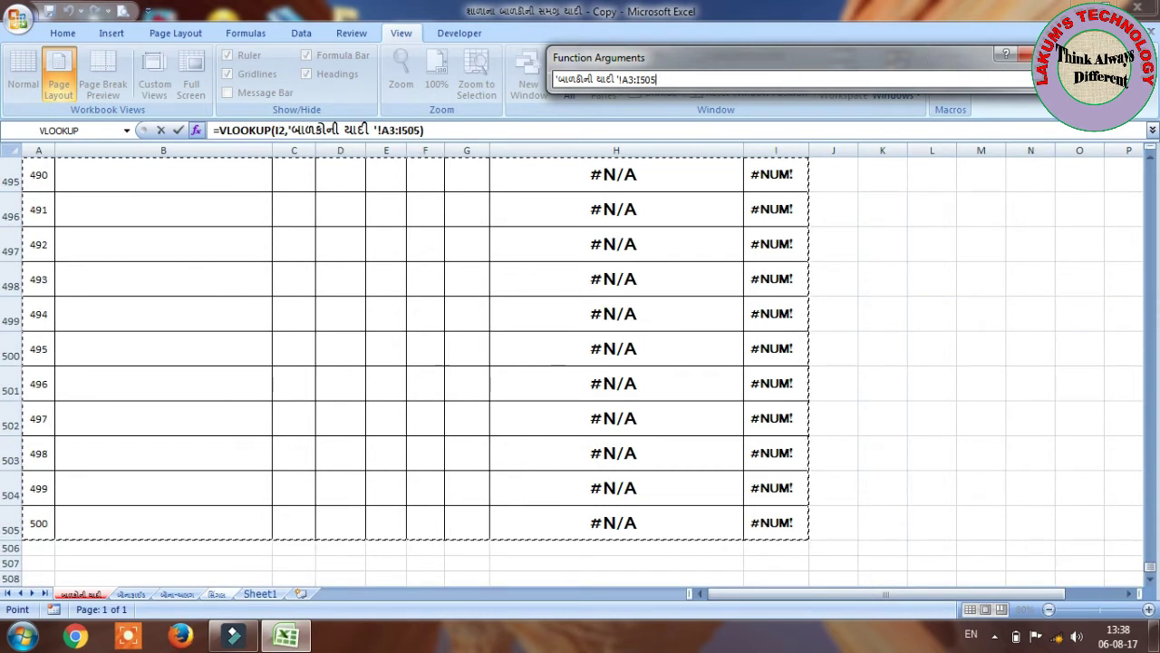
left_click(1049, 80)
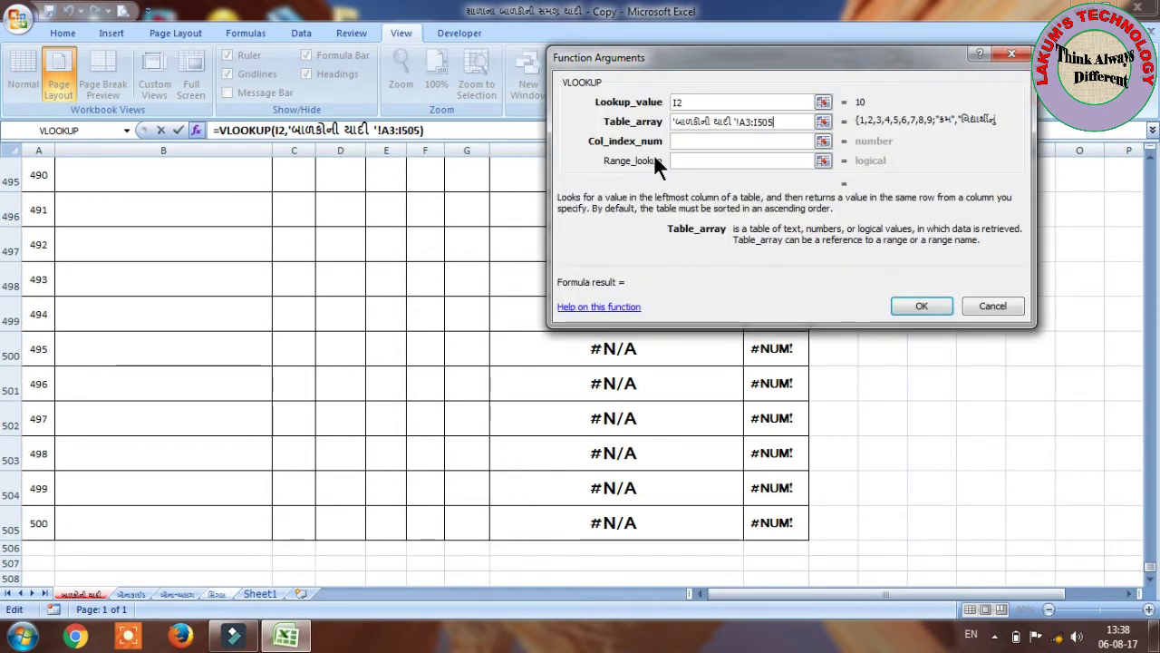
Complete the birth date lookup in C7 with column index 9.
left_click(680, 140)
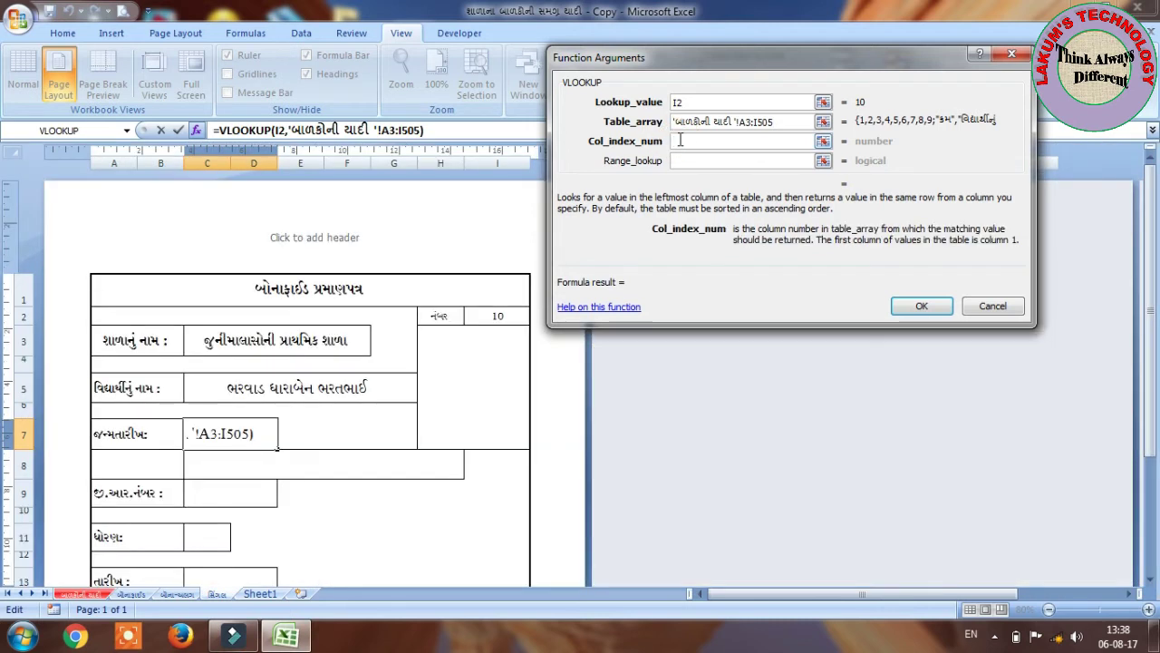
type("9")
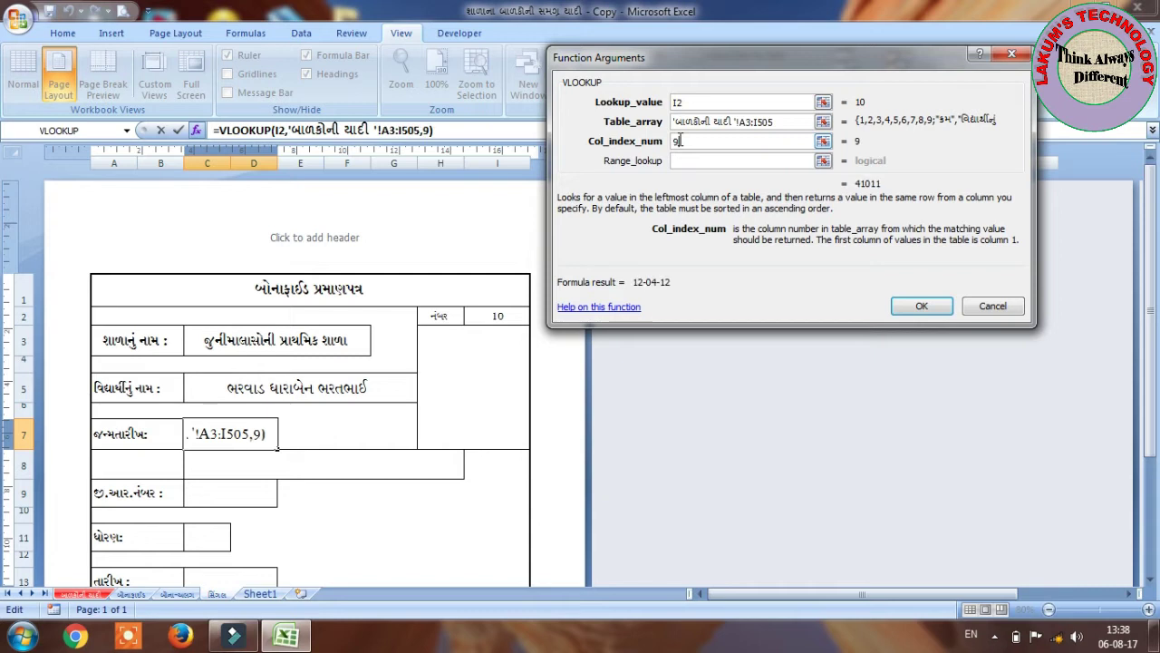
left_click(915, 305)
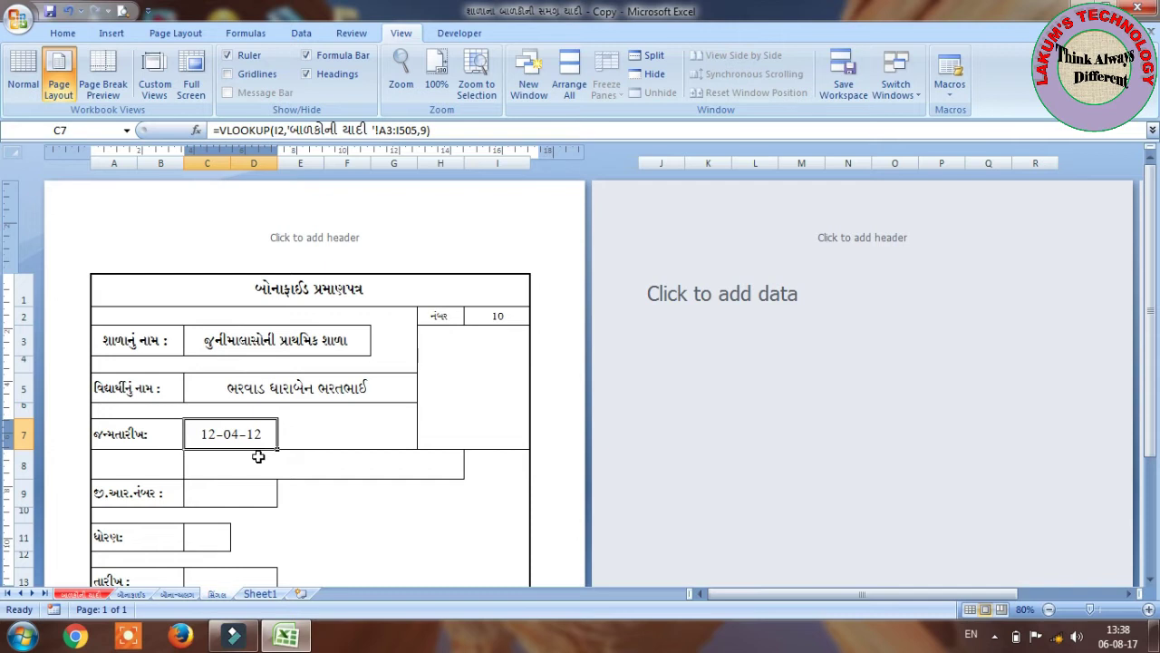
Copy the birth date formula from C7 into cell C8 and change its column index to 8.
left_click(435, 129)
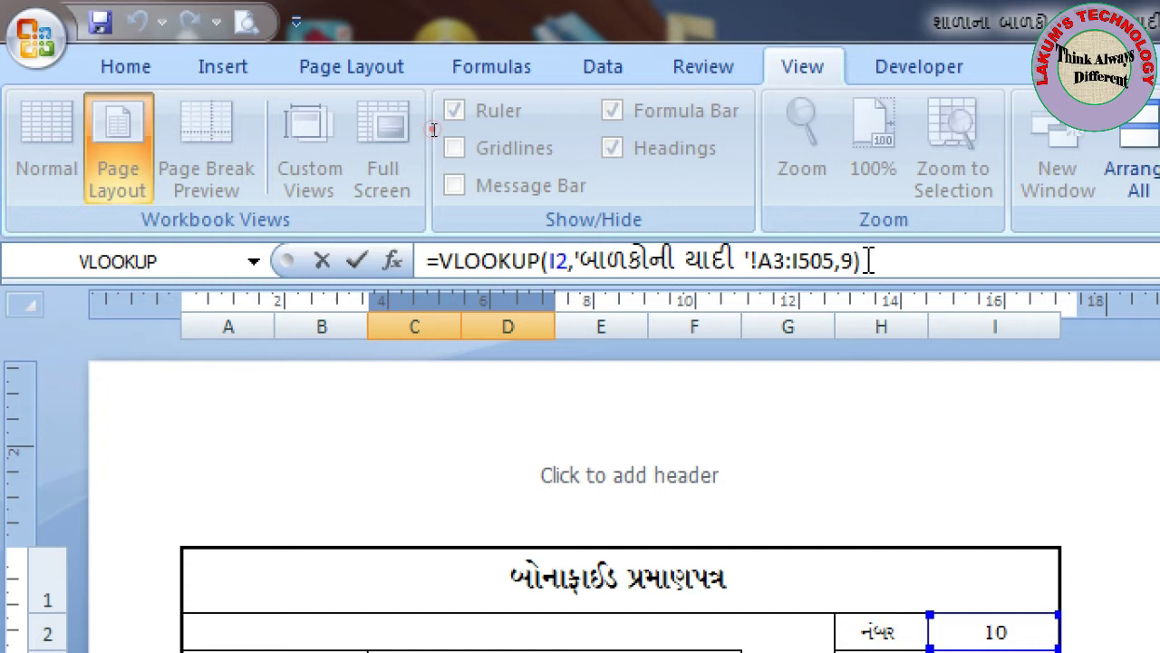
left_click_drag(862, 261, 414, 217)
key("ctrl+c")
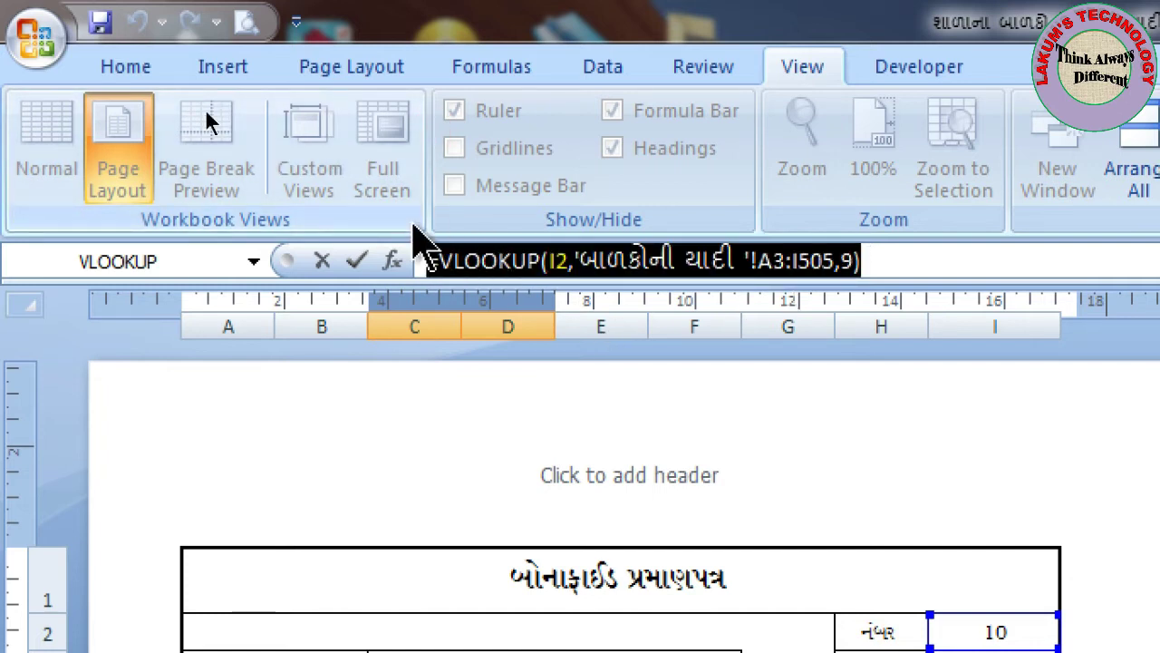
key("Delete")
key("Return")
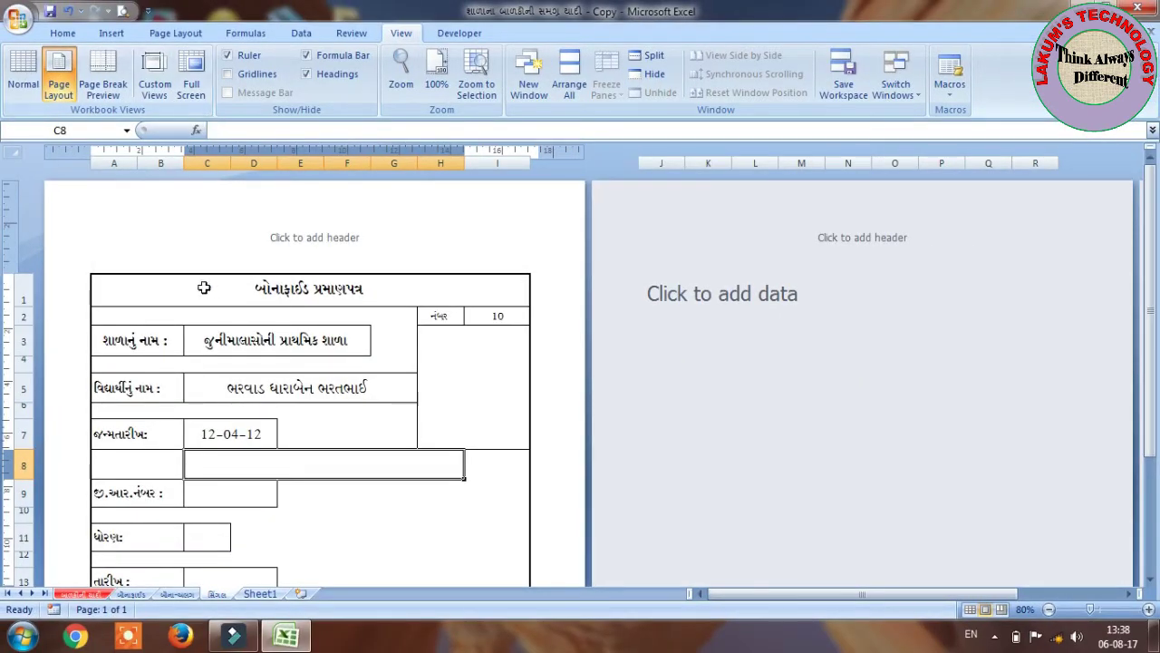
left_click(214, 463)
left_click(222, 134)
key("ctrl+v")
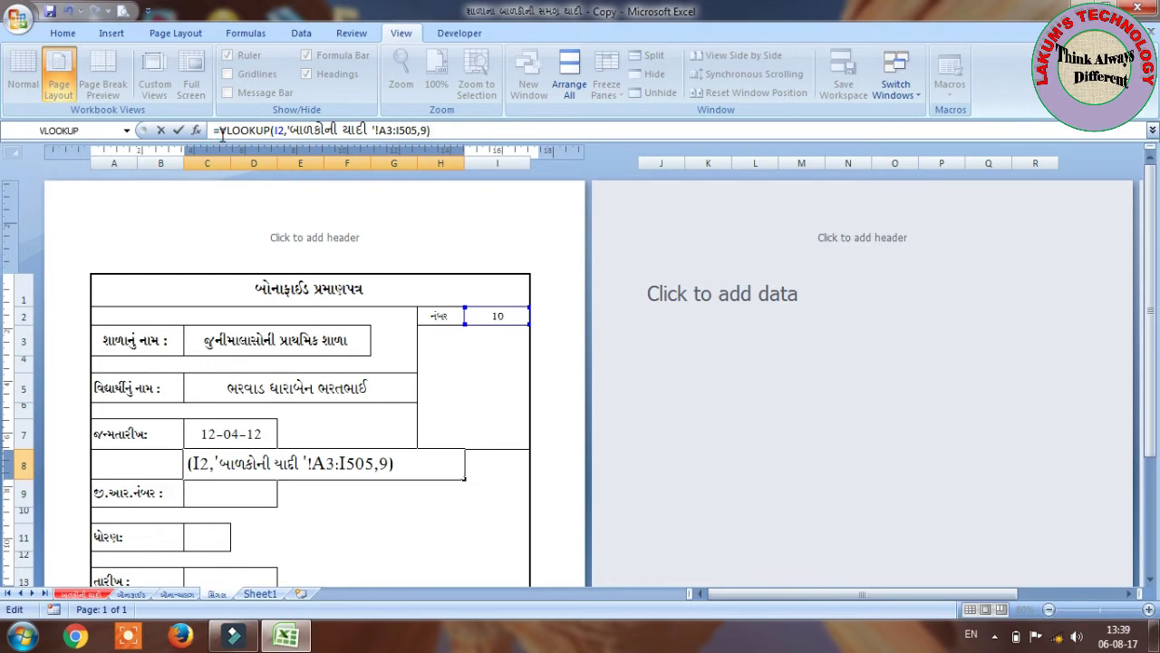
left_click(427, 131)
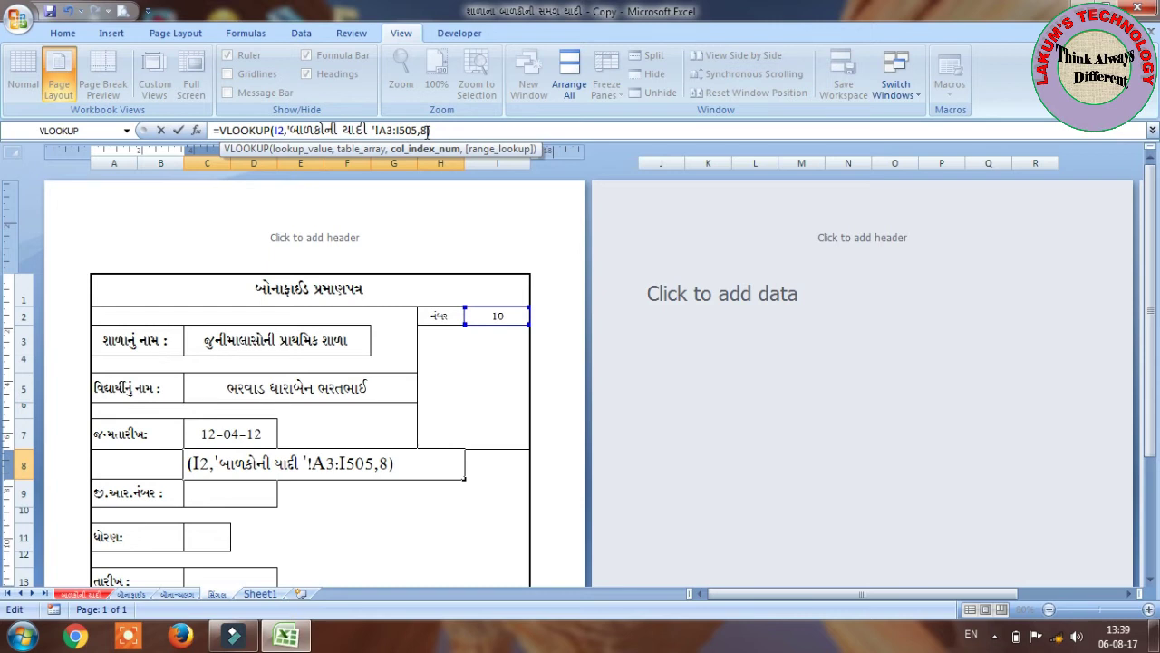
key("Return")
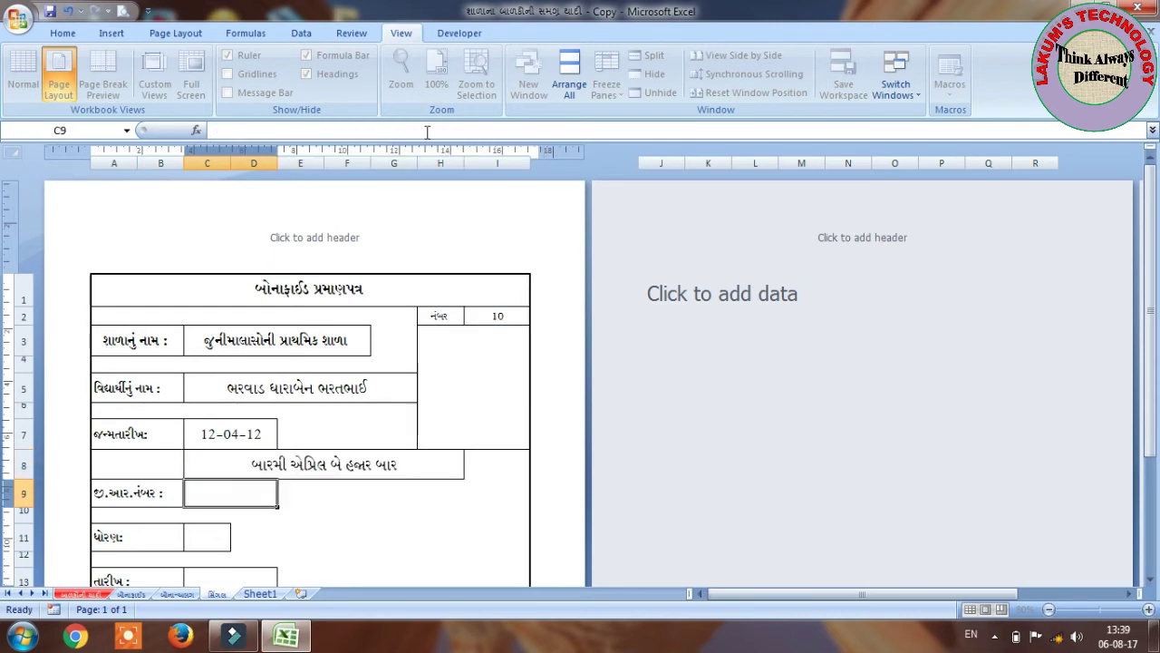
Check the column numbers on the student list sheet and paste the copied lookup into the GR number cell C9 with column index 4.
left_click(223, 494)
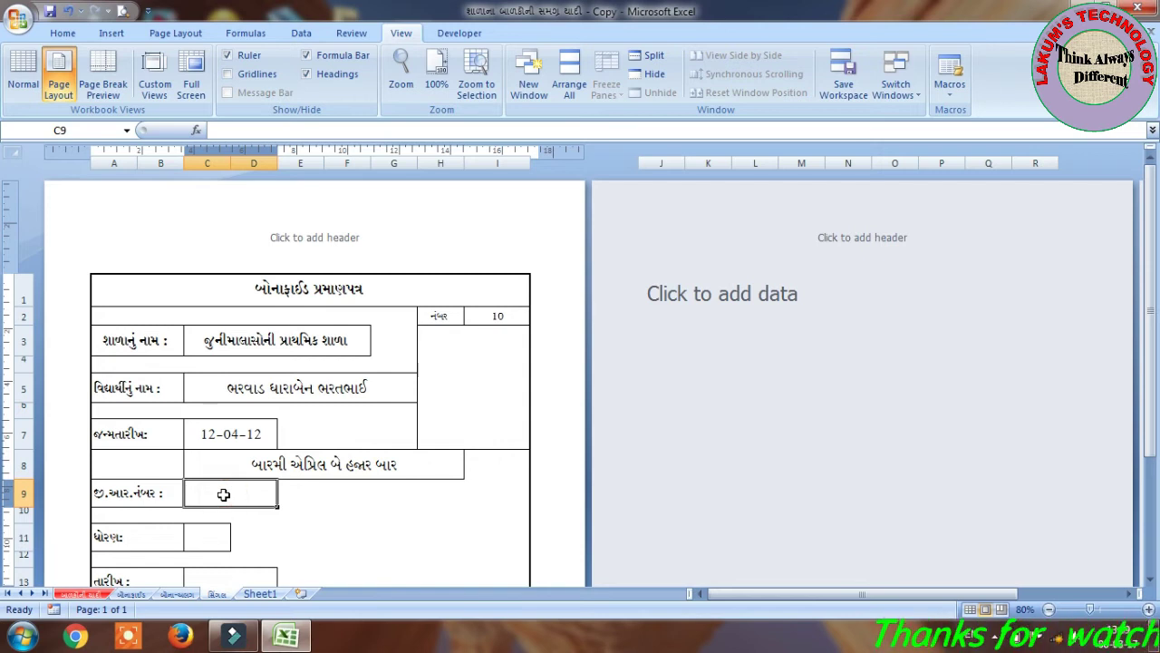
left_click(88, 596)
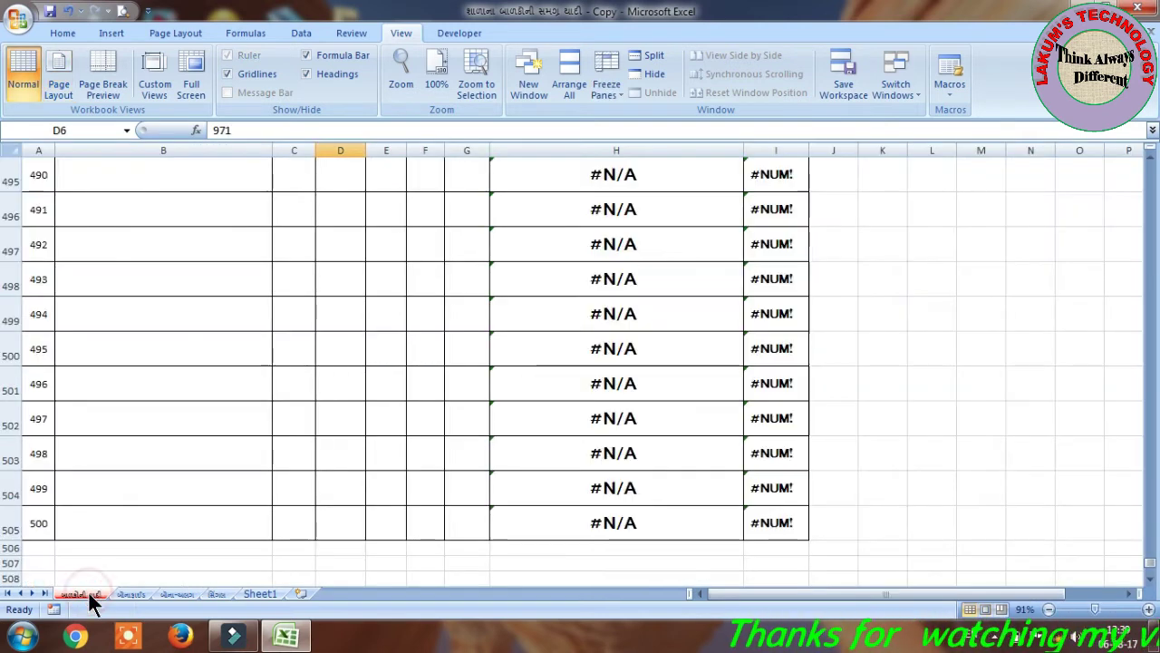
left_click_drag(1152, 575, 1149, 168)
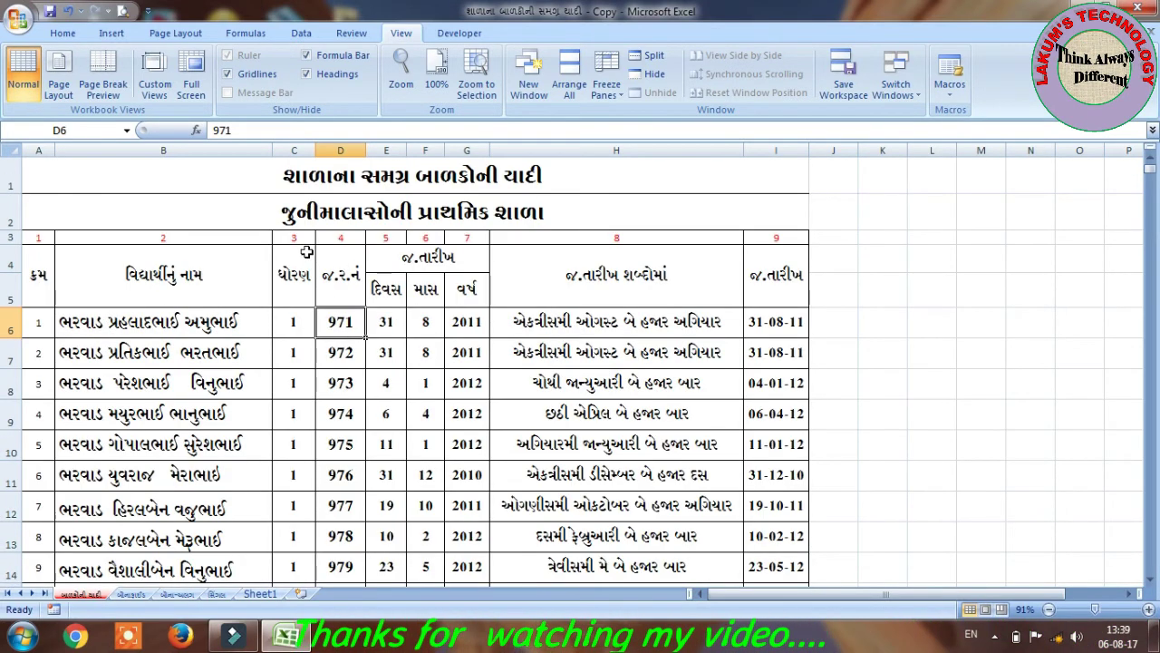
left_click(224, 590)
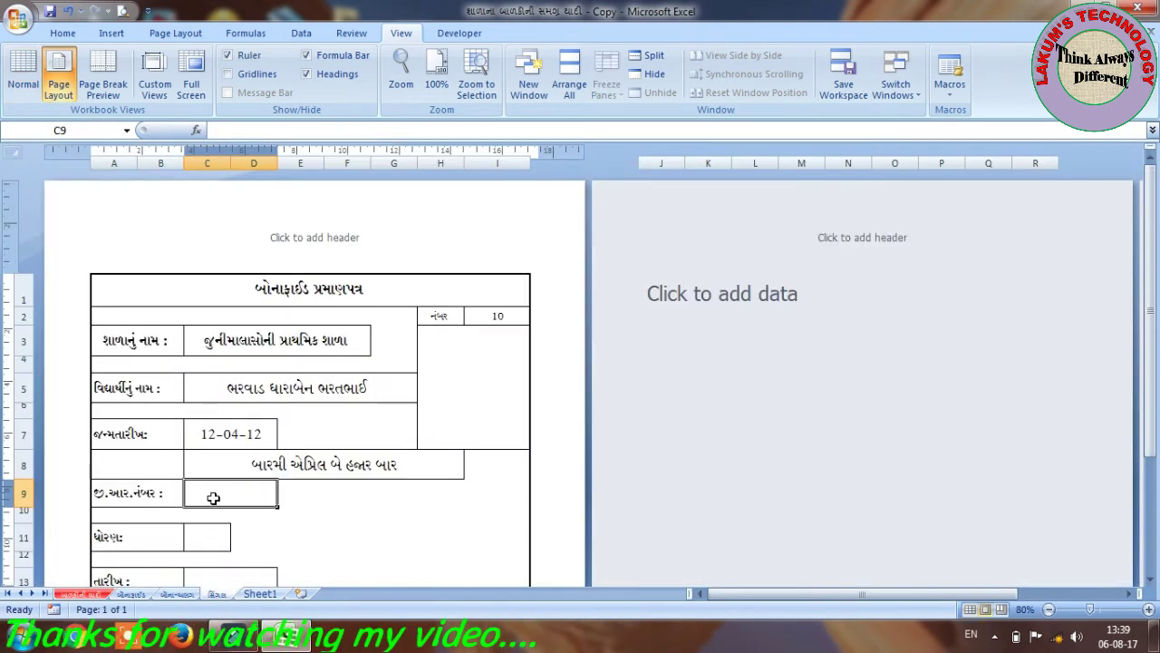
left_click(221, 130)
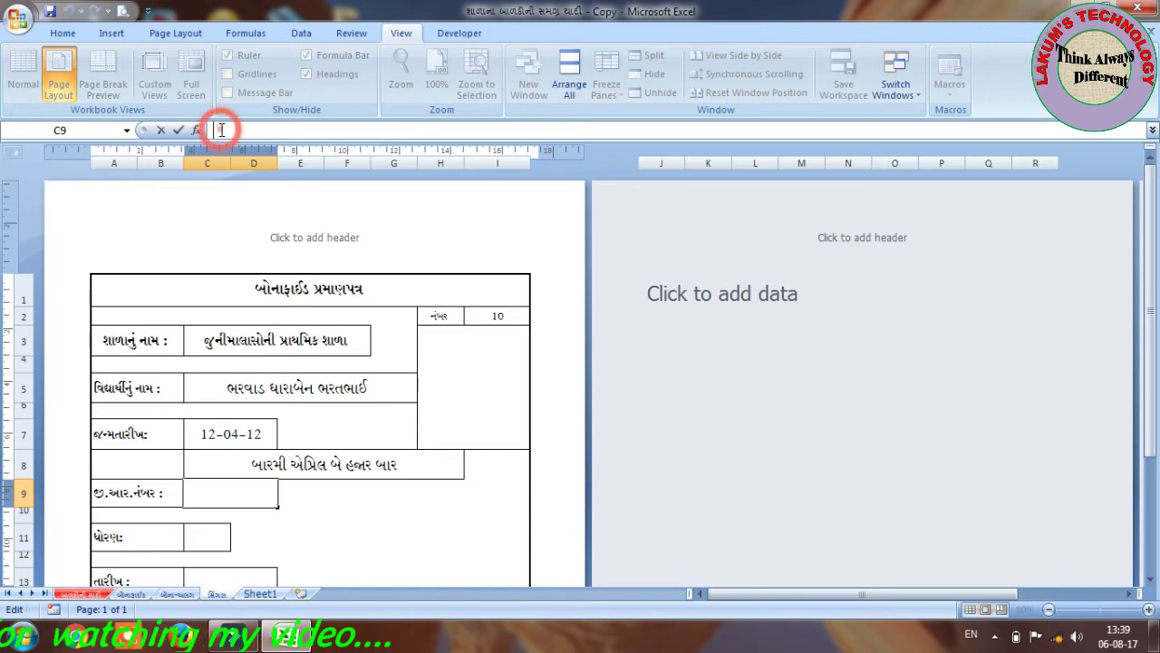
key("ctrl+v")
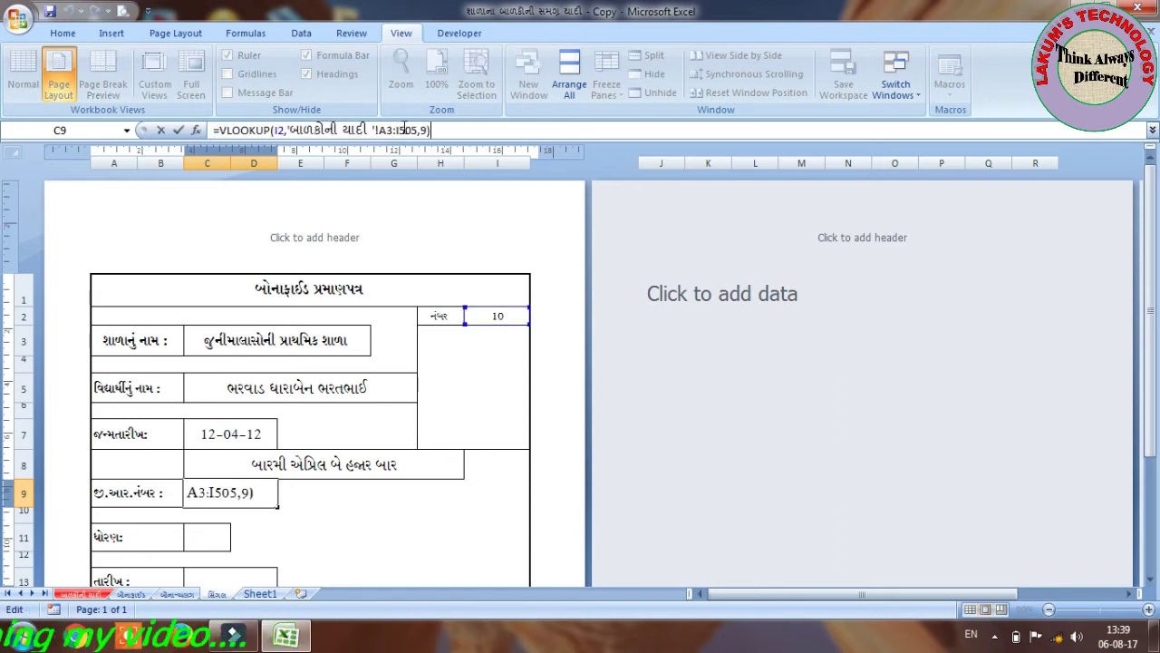
left_click(420, 129)
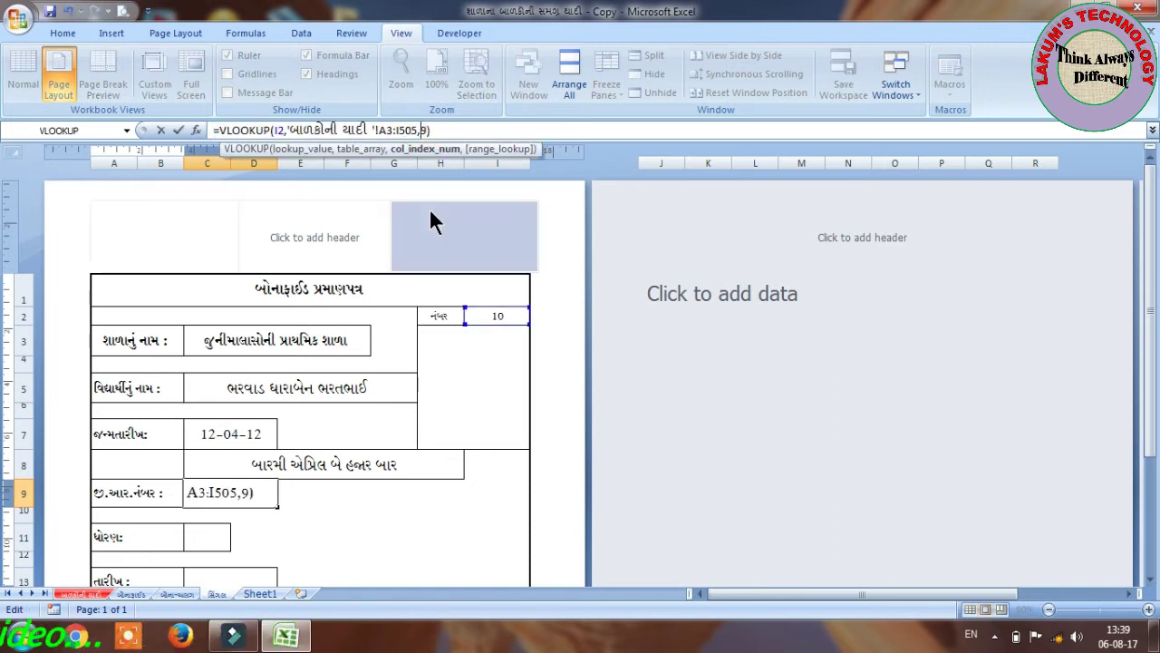
key("Delete")
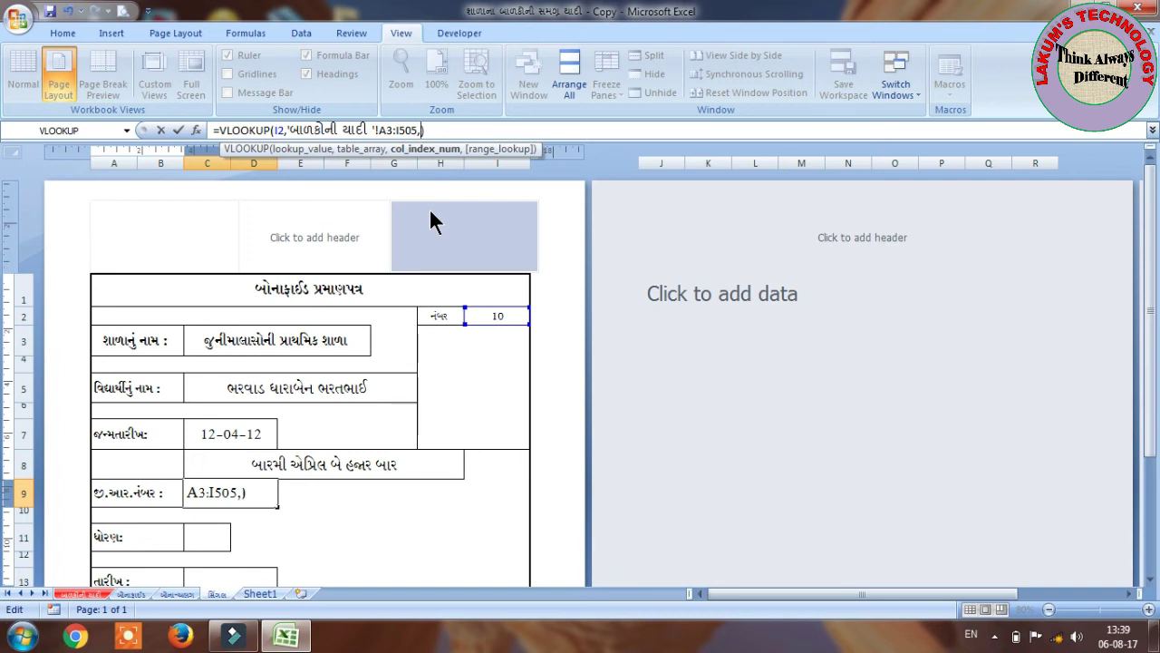
type("4")
key("Return")
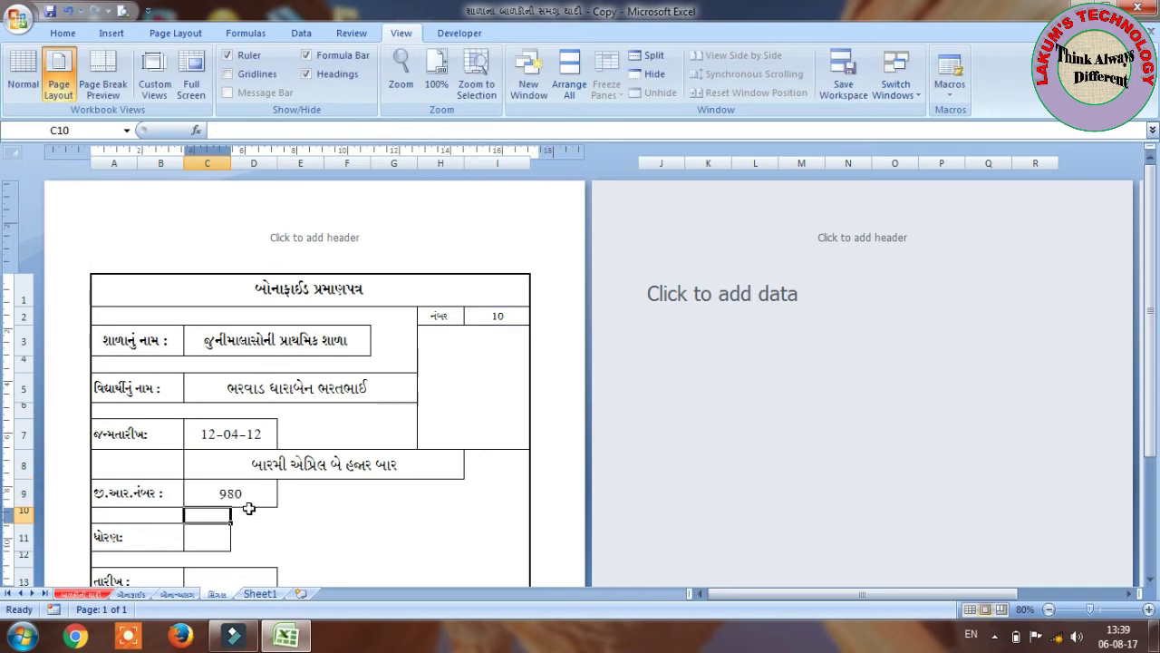
Paste the copied lookup formula into the standard cell C11 and change its column index to 3.
left_click(211, 534)
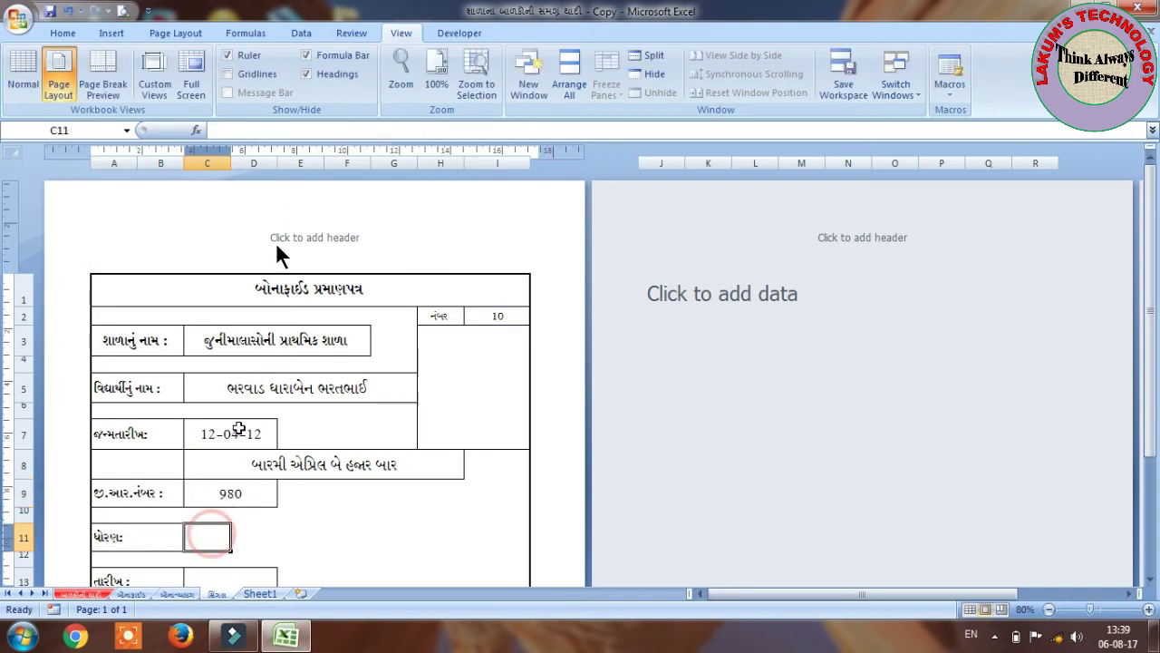
left_click(237, 128)
type("=VLOOKUP(I2,'બાળકોની યાદી'!A3:I505,9)")
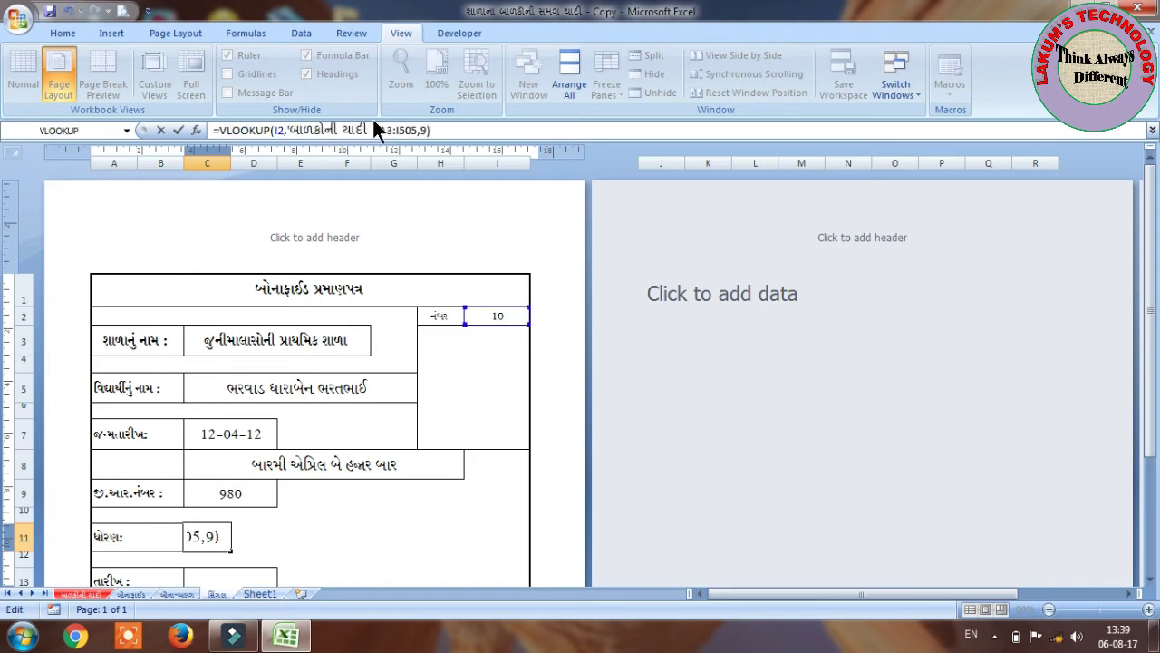
left_click(425, 130)
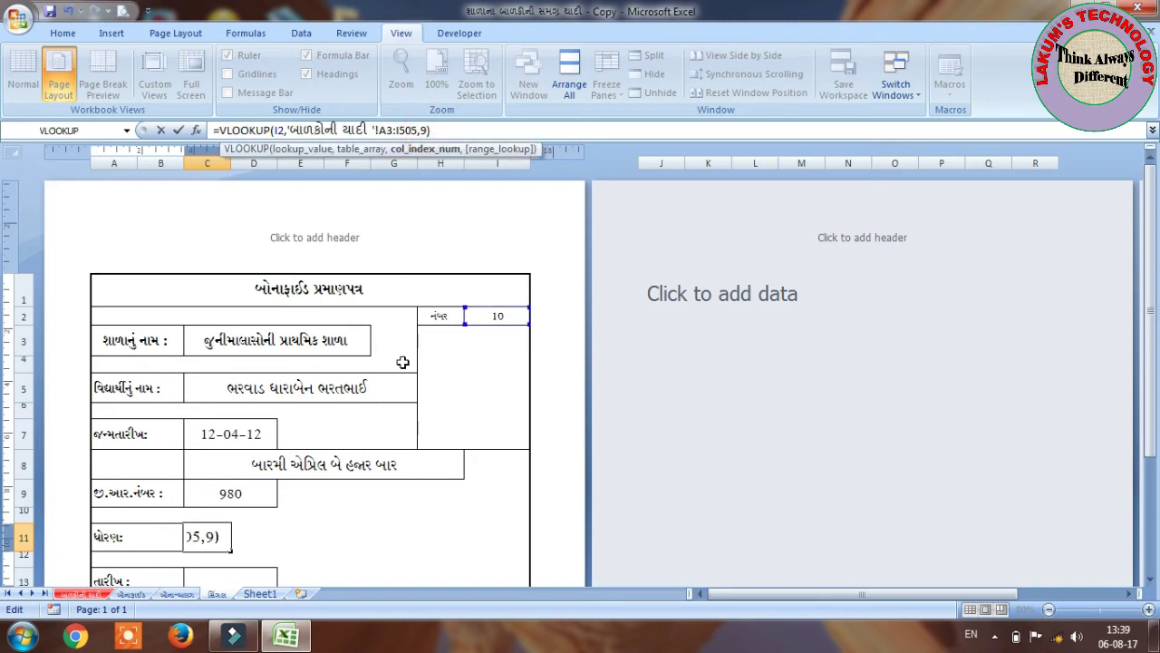
type("3")
key("Return")
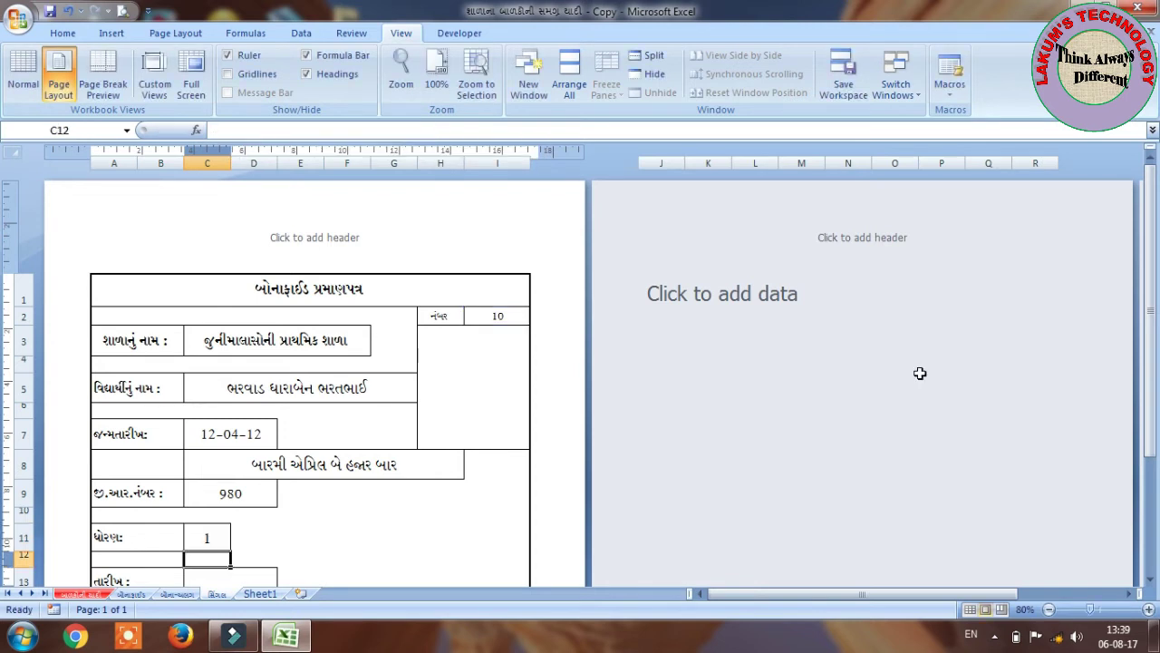
left_click_drag(1153, 448, 1144, 464)
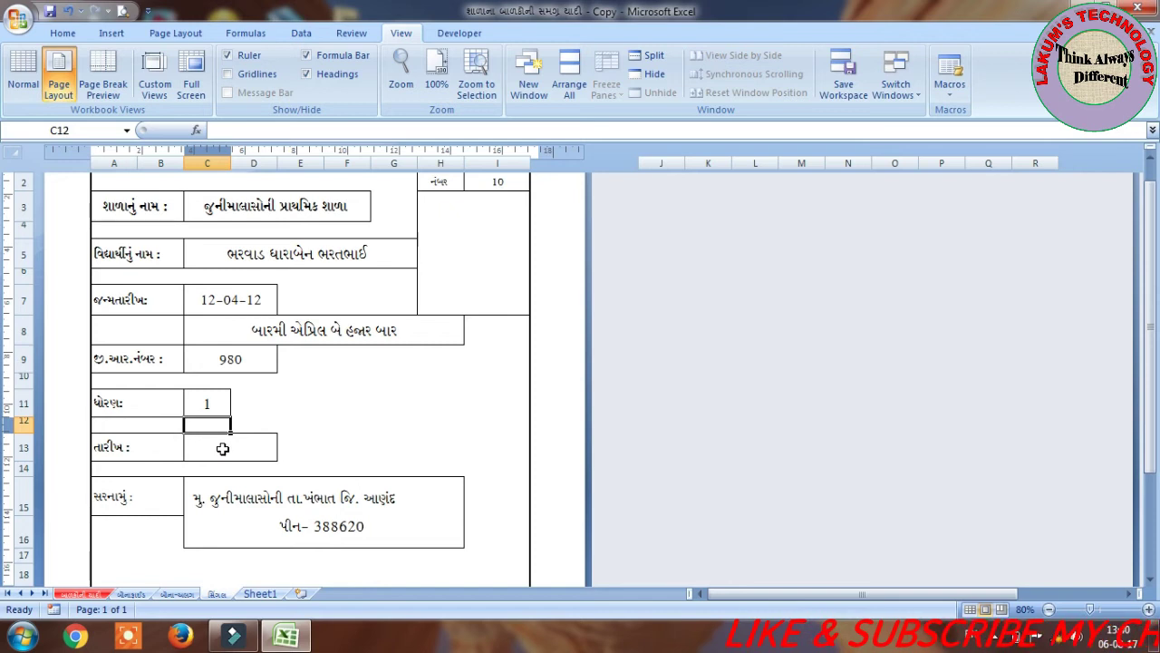
left_click(224, 446)
left_click_drag(1150, 474, 1149, 452)
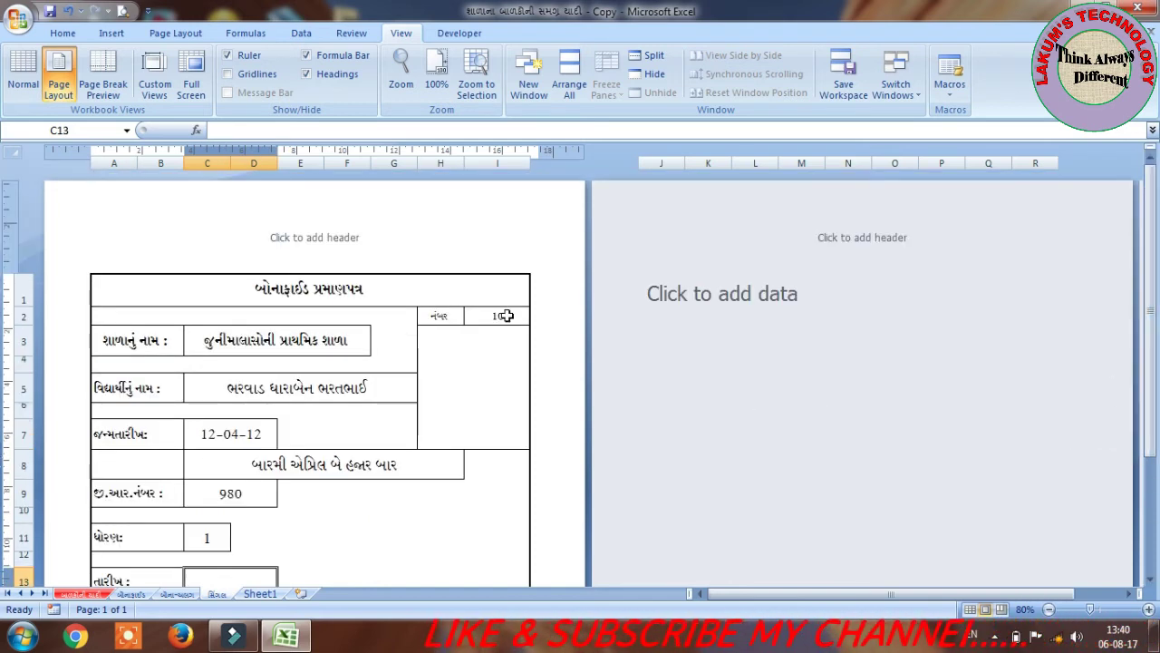
Test the certificate lookups by setting the number in cell I2 to 40.
left_click(505, 315)
type("40")
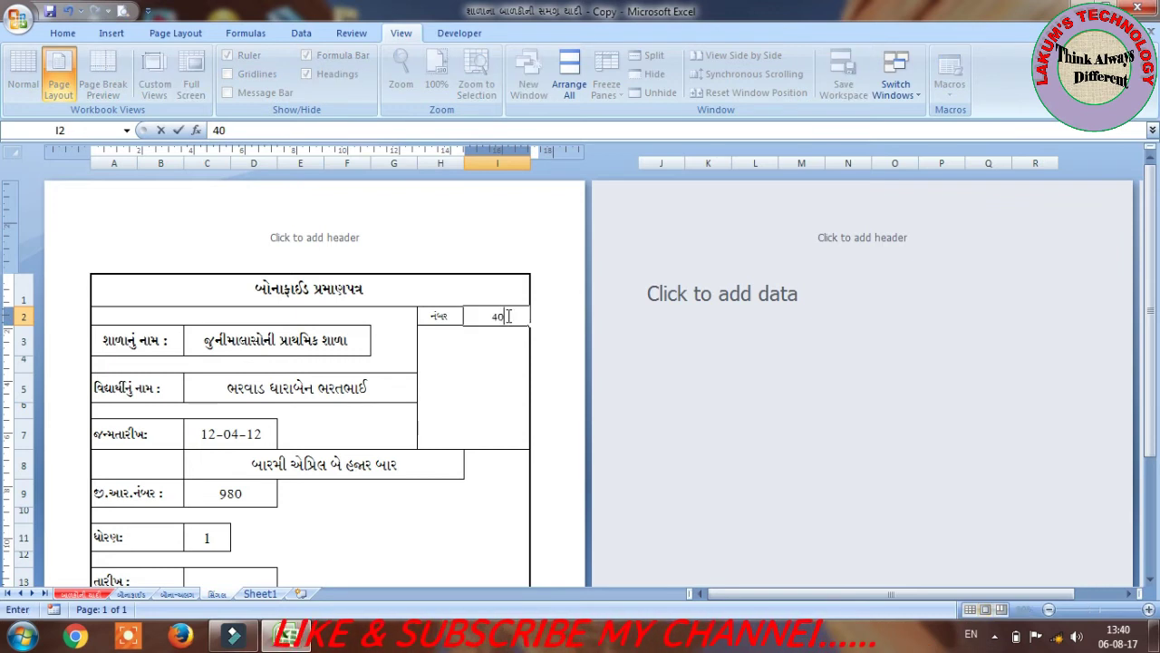
key("ctrl+Return")
key("Return")
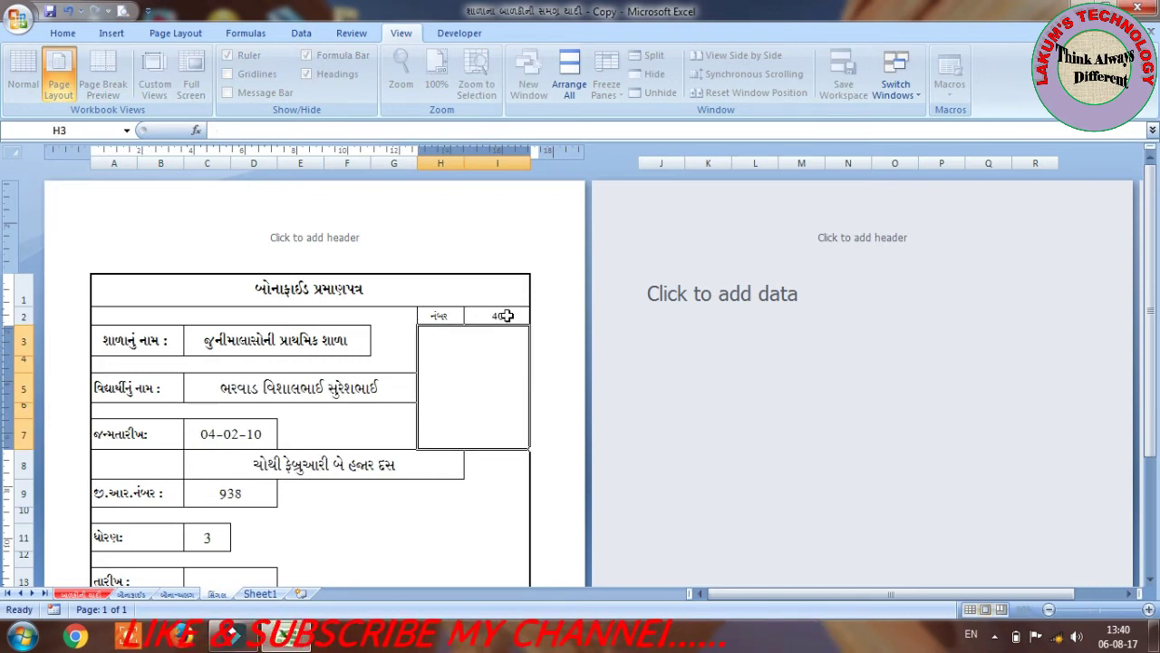
left_click_drag(1149, 439, 1150, 486)
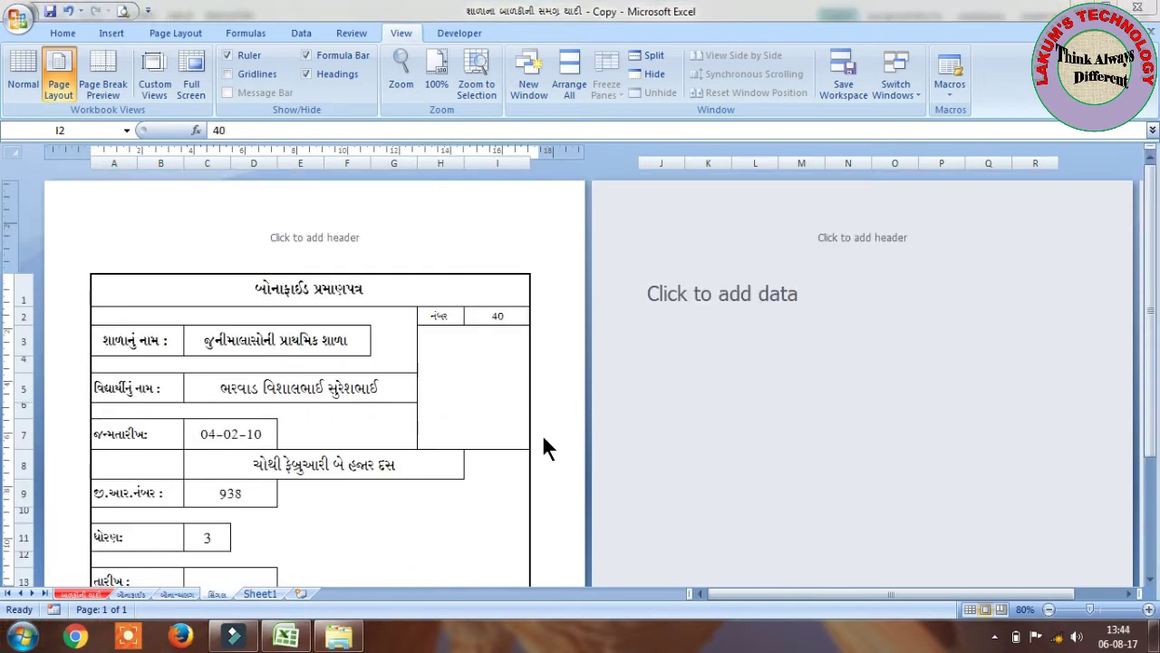
Switch to the two-certificate 'બોનાફાઈડ' sheet and set the first certificate's number in I3 to 9.
left_click(130, 589)
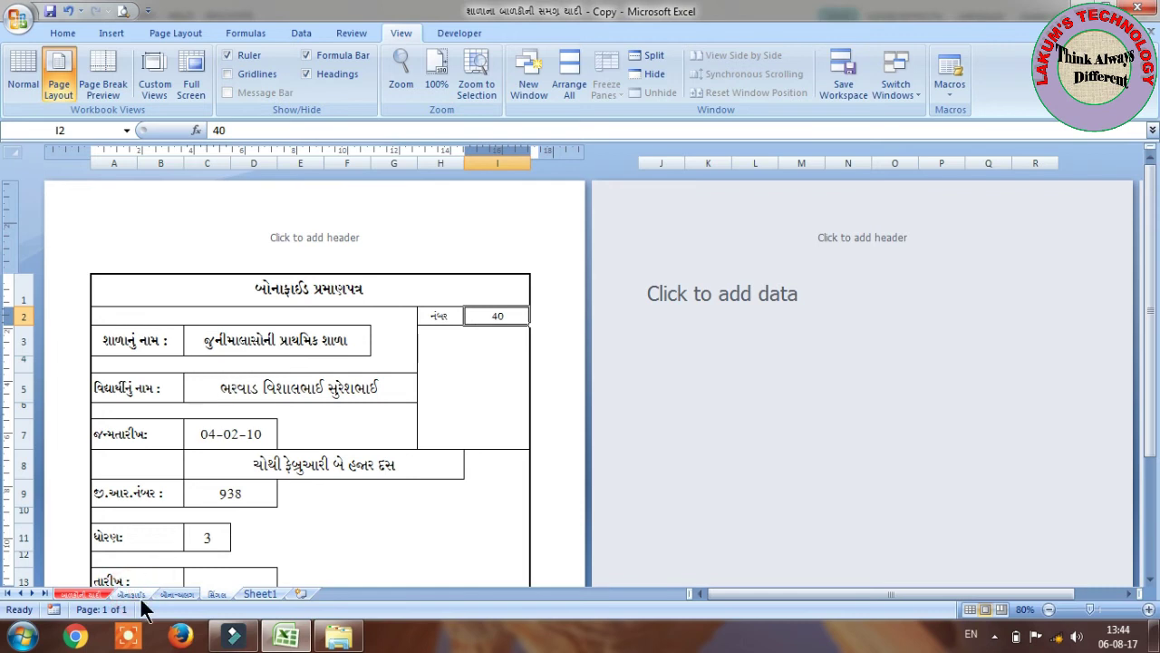
left_click(141, 599)
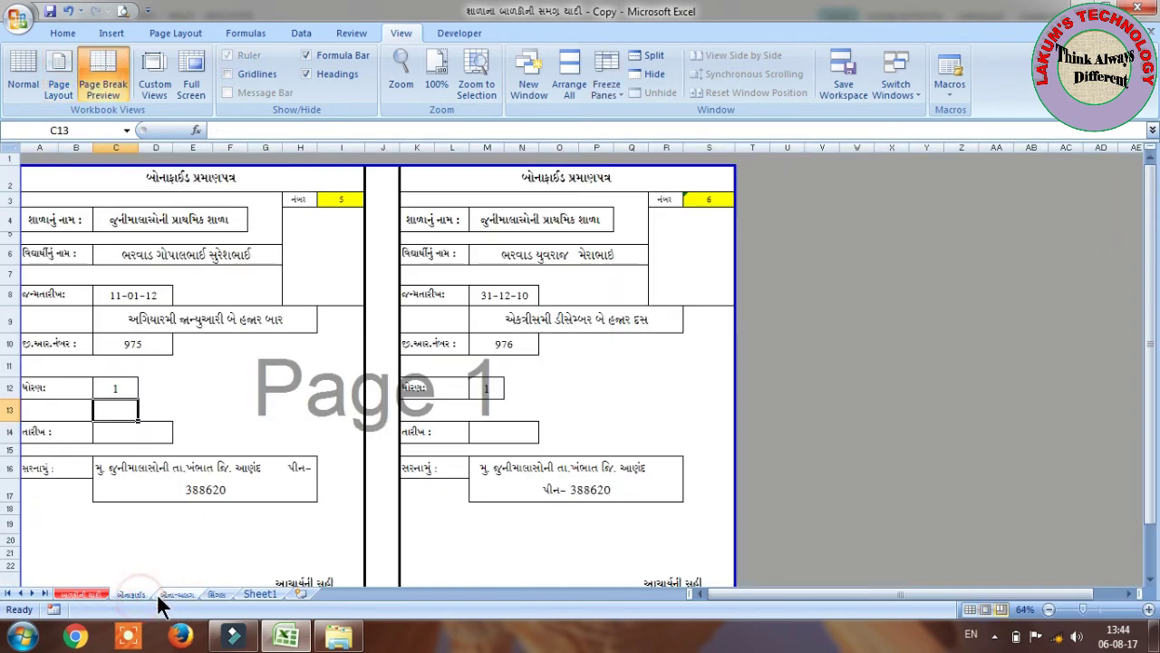
left_click(342, 198)
type("9")
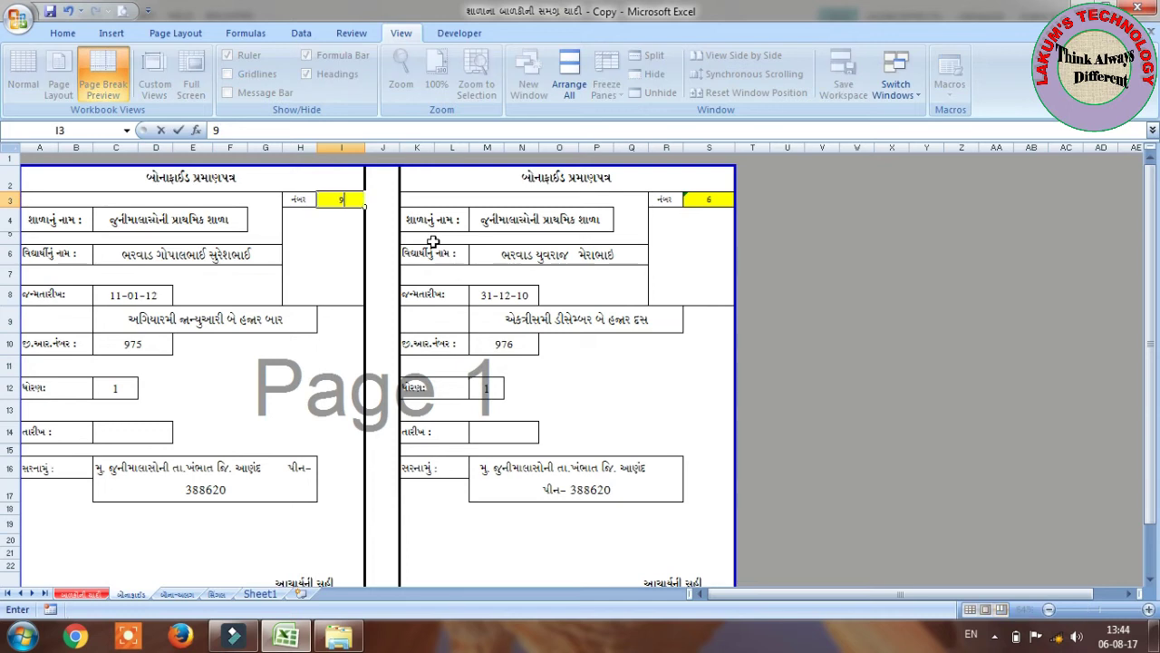
key("Return")
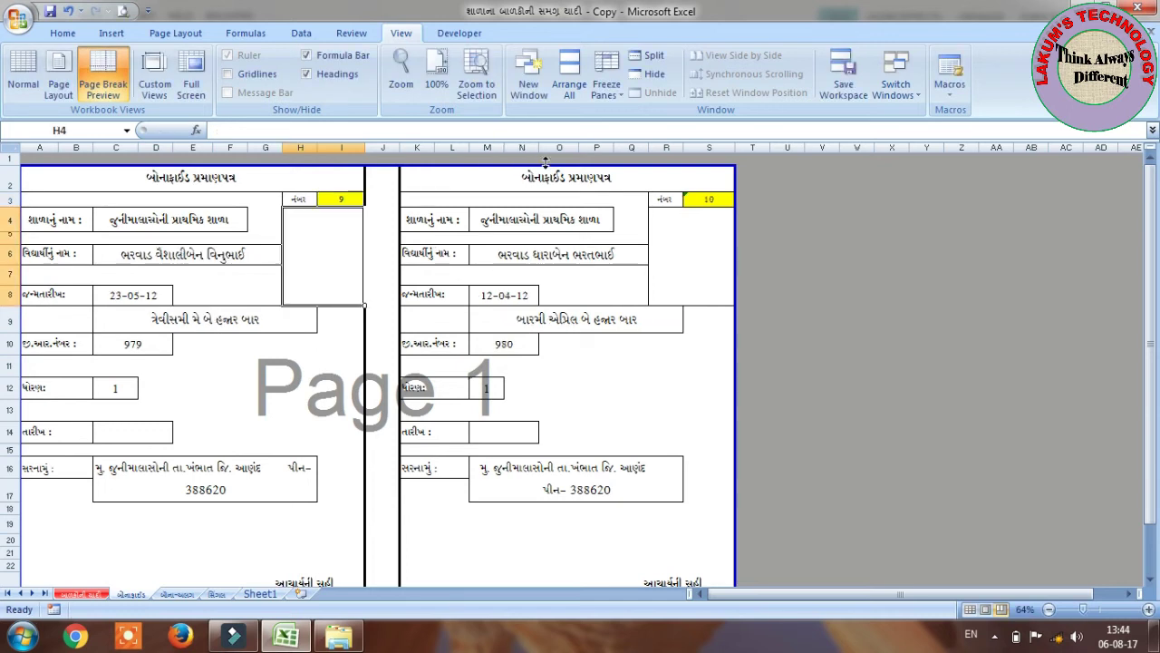
Inspect the second certificate's number, student name and date-in-words formulas, and the number cell I3 on the 'બોના-અલગ' sheet.
left_click(706, 200)
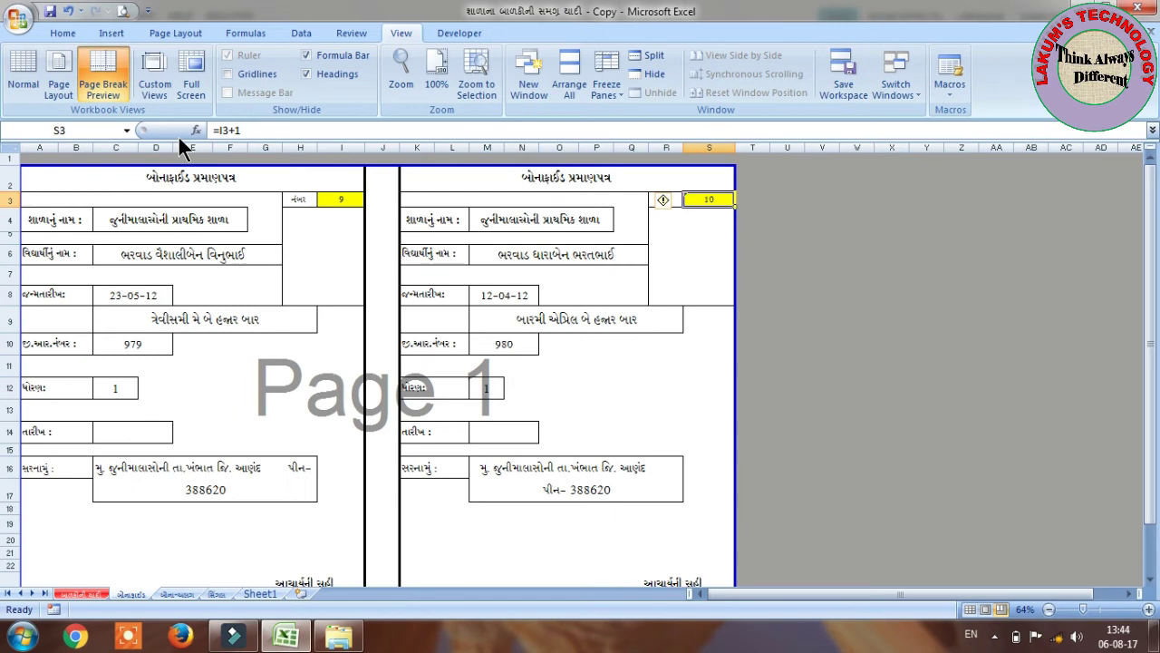
left_click(495, 257)
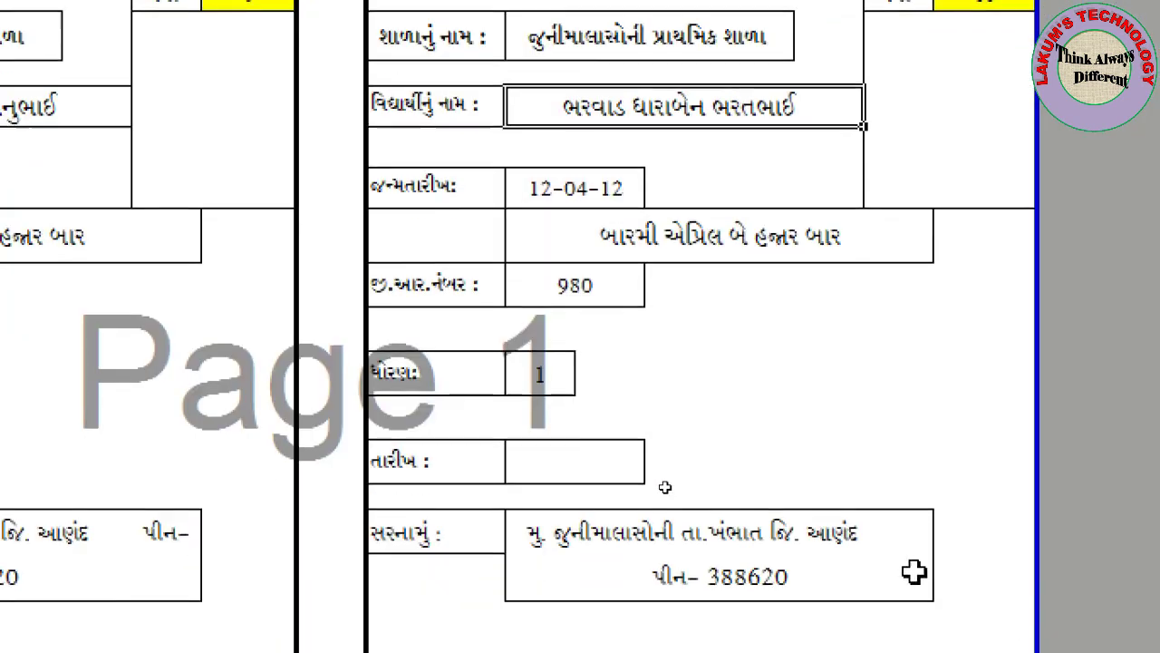
left_click(755, 238)
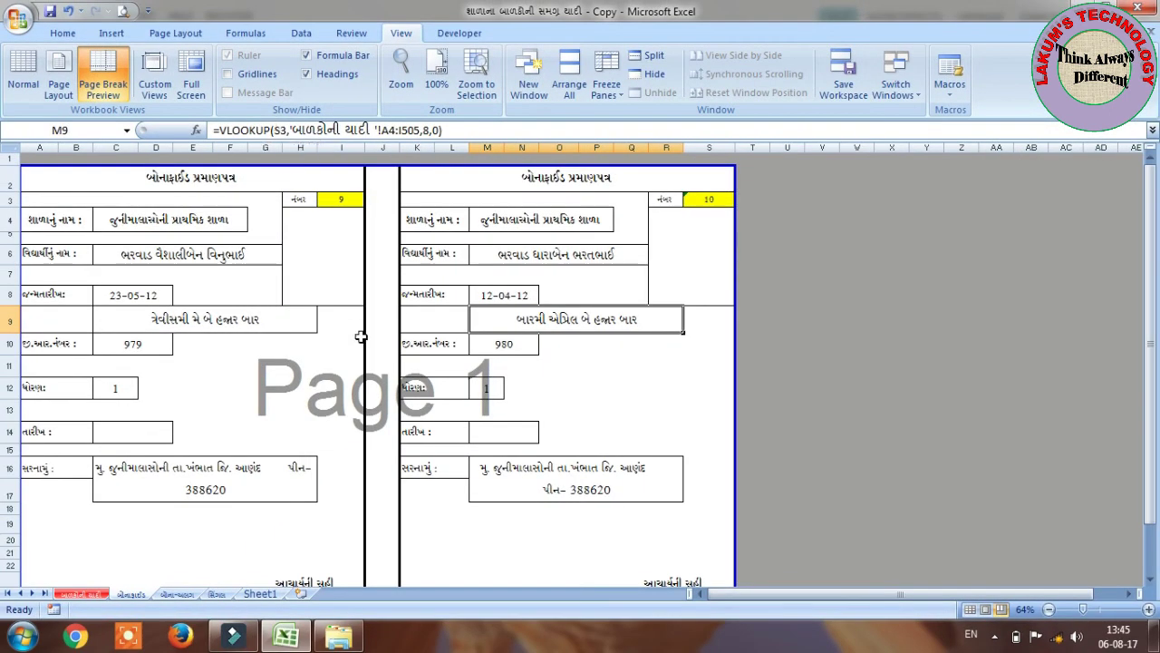
left_click(177, 594)
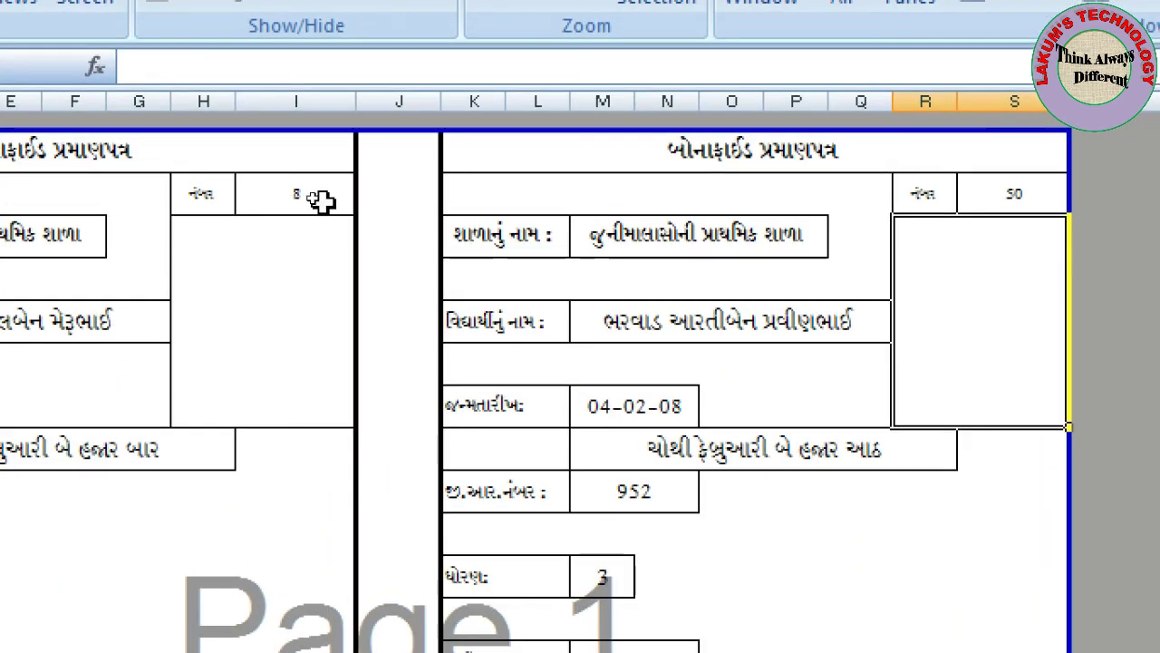
left_click(324, 200)
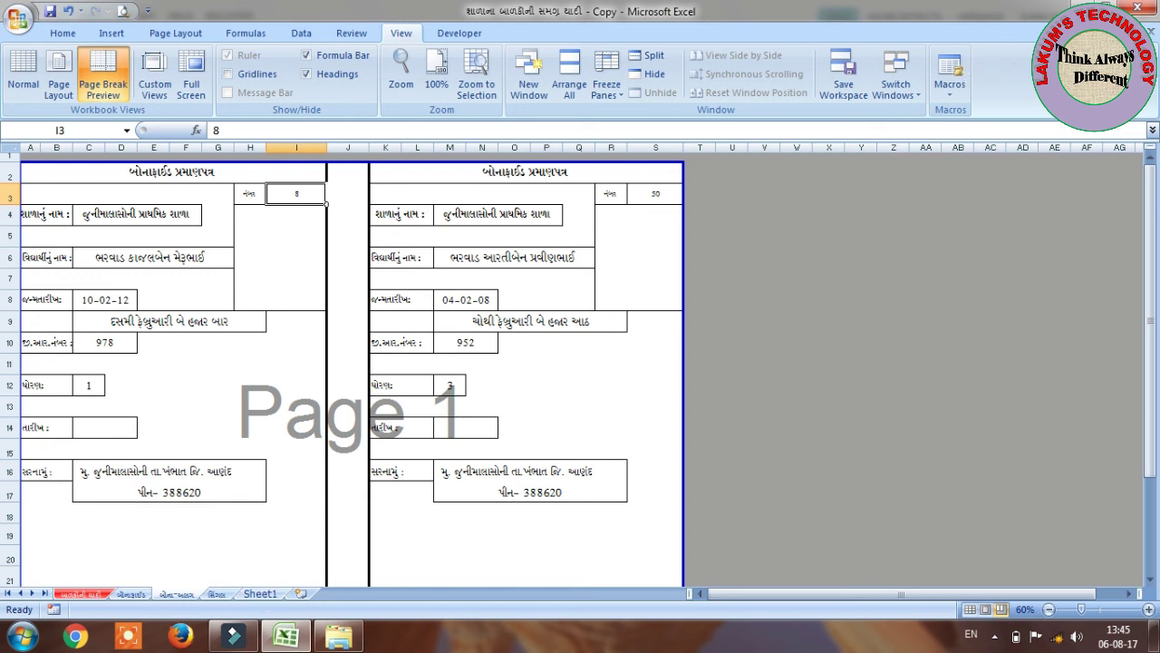
Close the workbook and save its changes.
left_click(1137, 11)
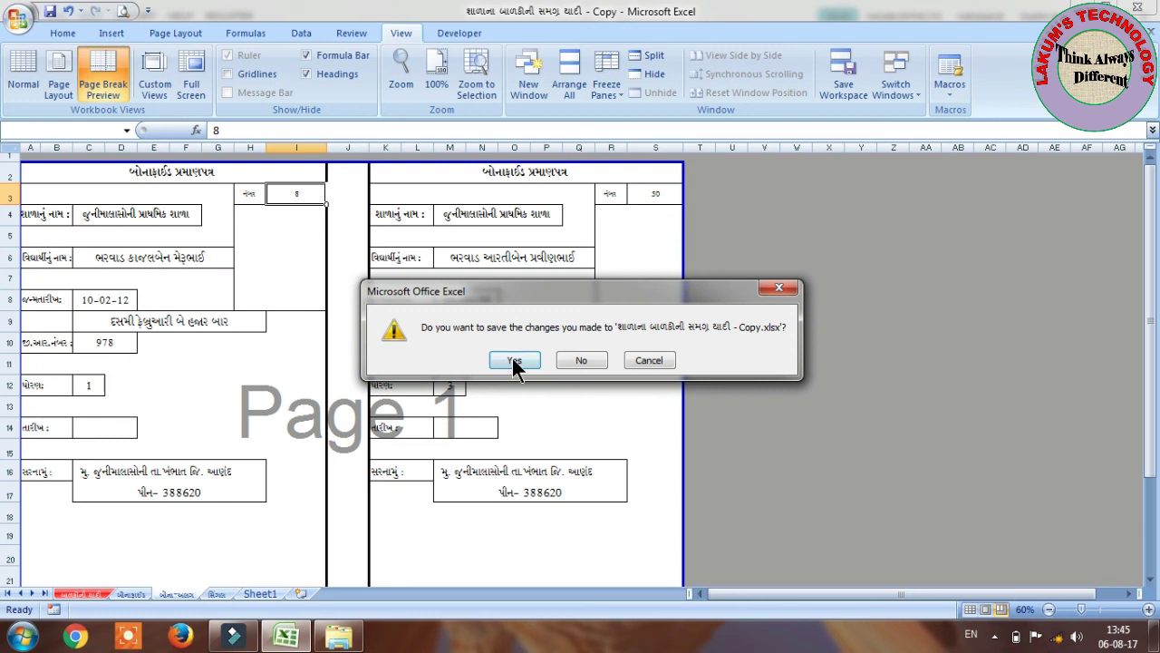
left_click(513, 359)
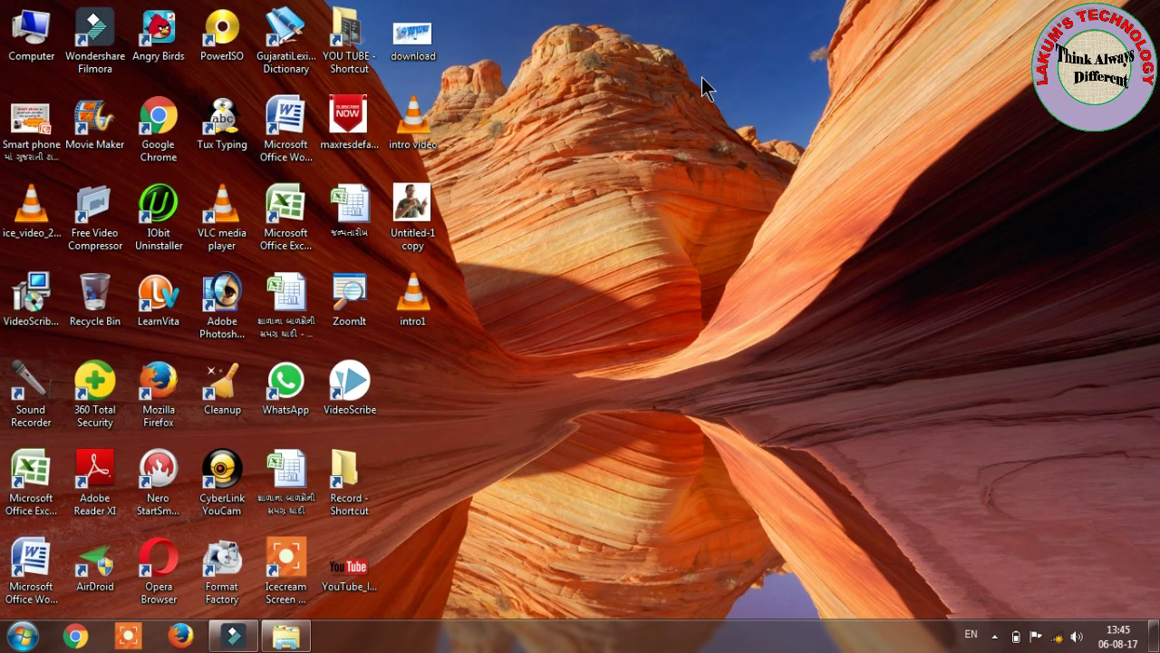